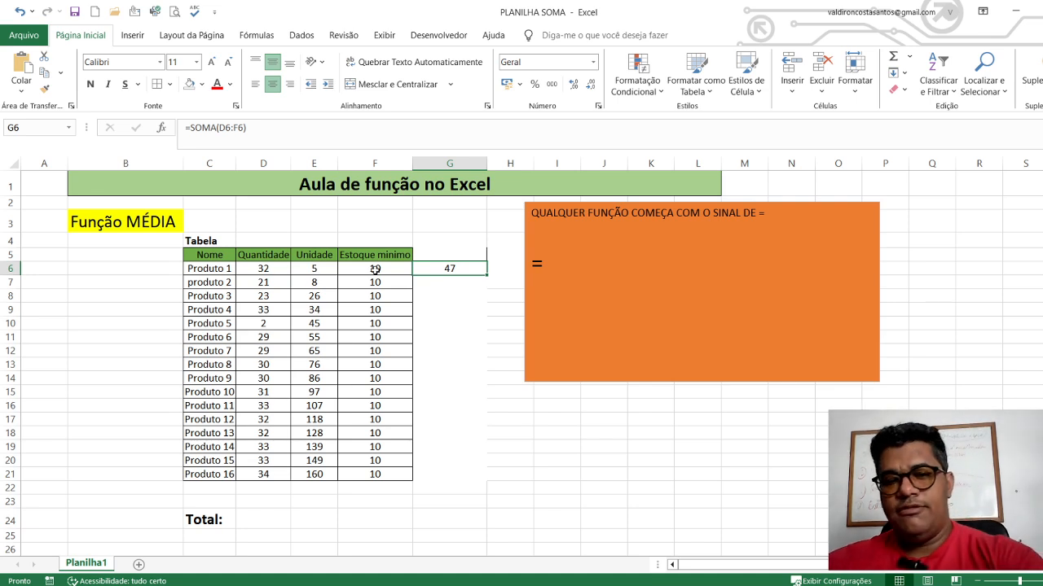
Replace the sum in G6 with the average of D6:F6 using the automatic Average function
key("Delete")
left_click(426, 287)
left_click_drag(269, 269, 444, 267)
left_click(909, 57)
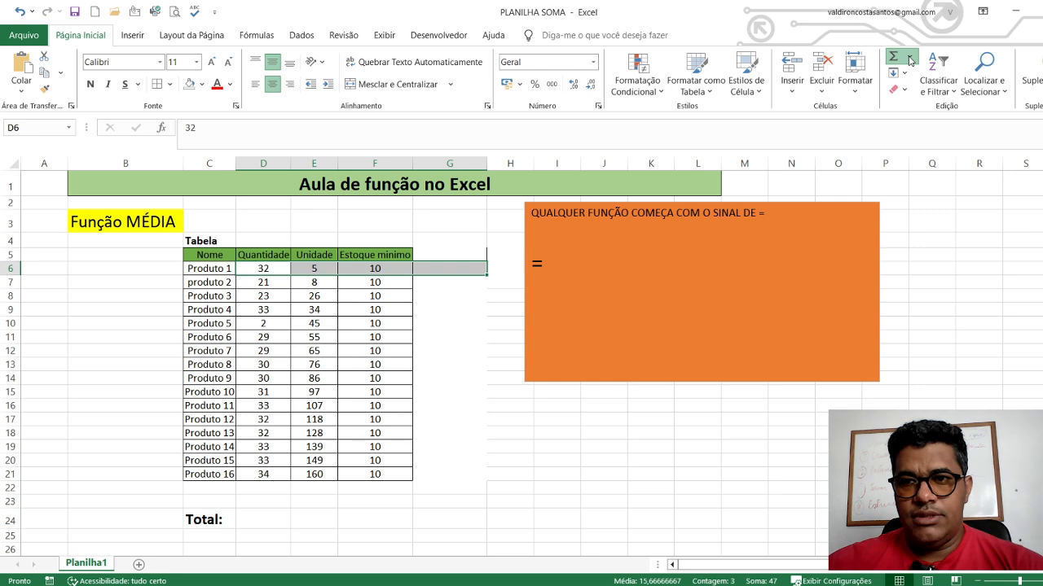
left_click(923, 96)
left_click(451, 326)
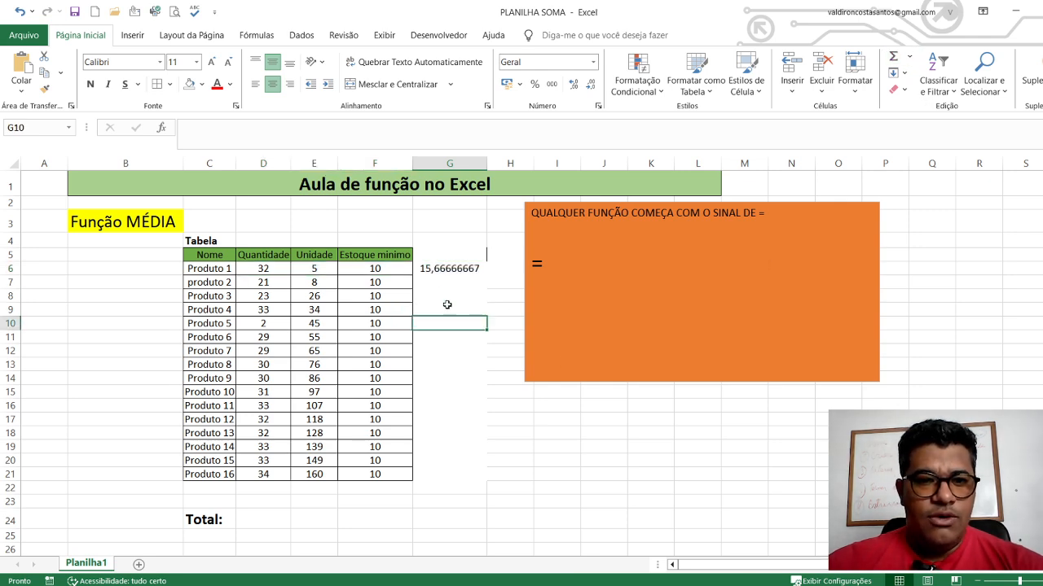
left_click(437, 271)
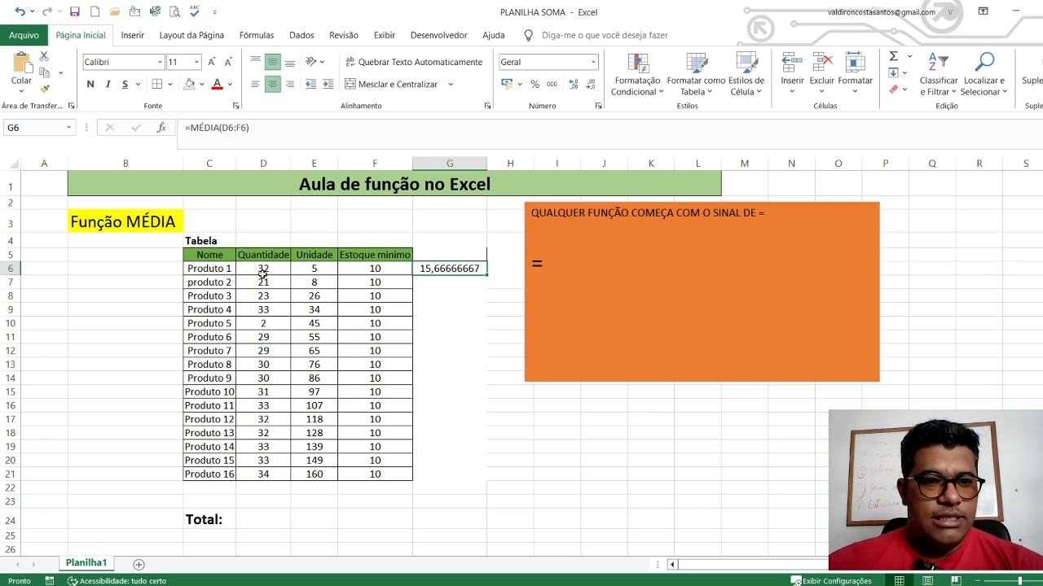
Clear the automatically inserted average formula from cell G6
left_click(447, 323)
left_click(449, 271)
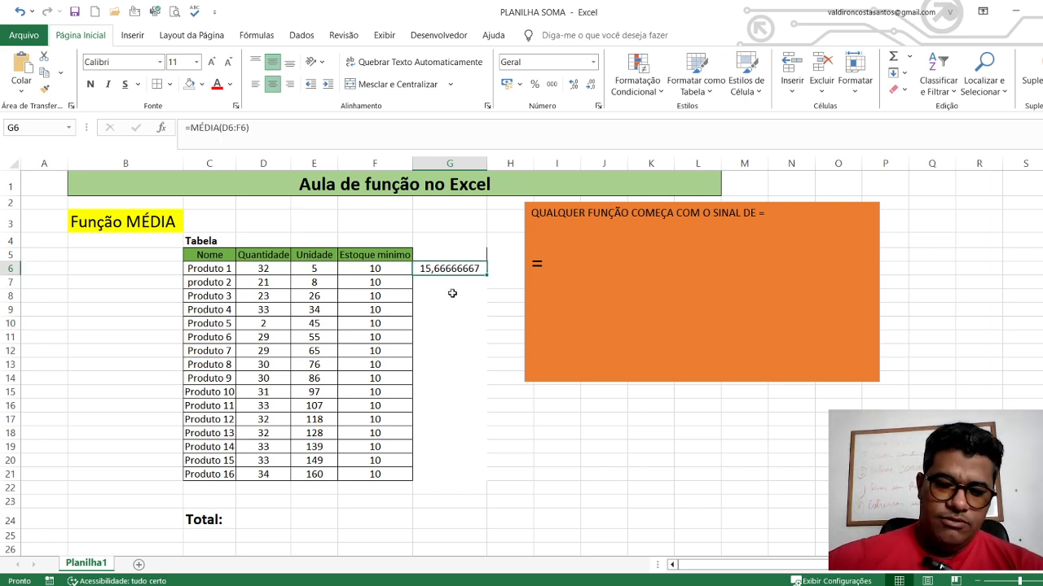
key("Delete")
left_click(452, 294)
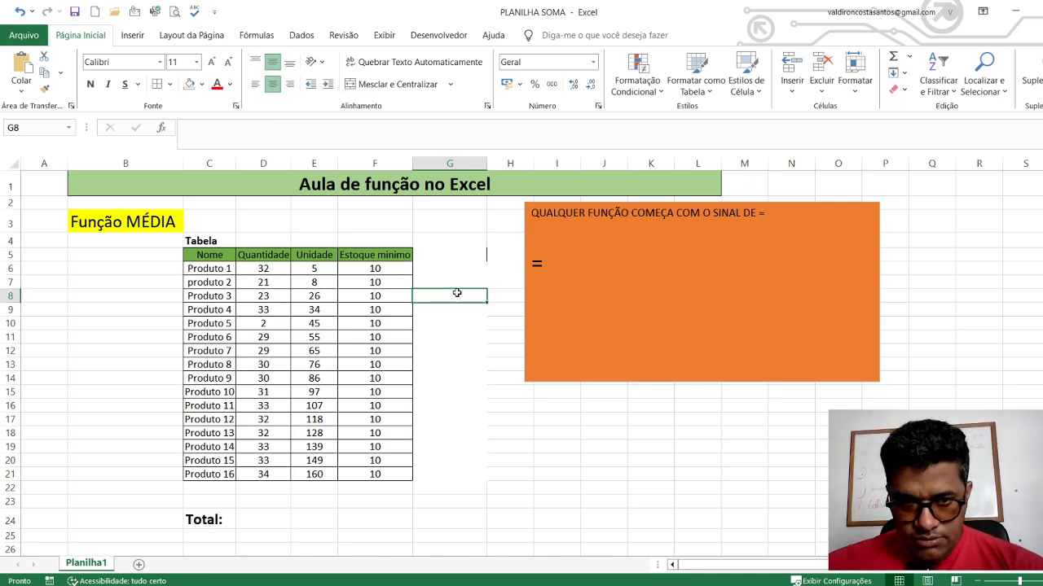
left_click_drag(268, 268, 398, 274)
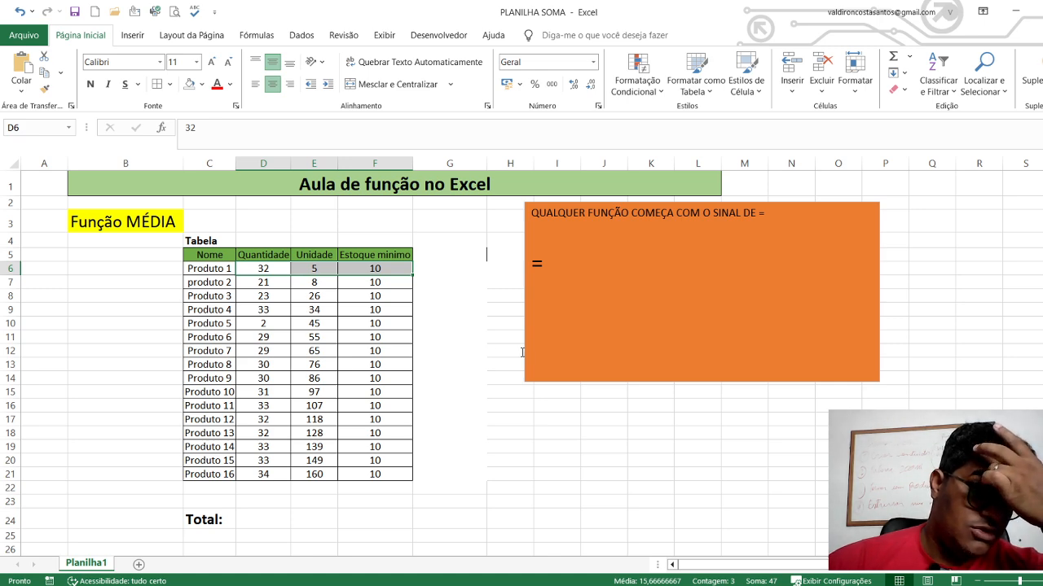
left_click(459, 306)
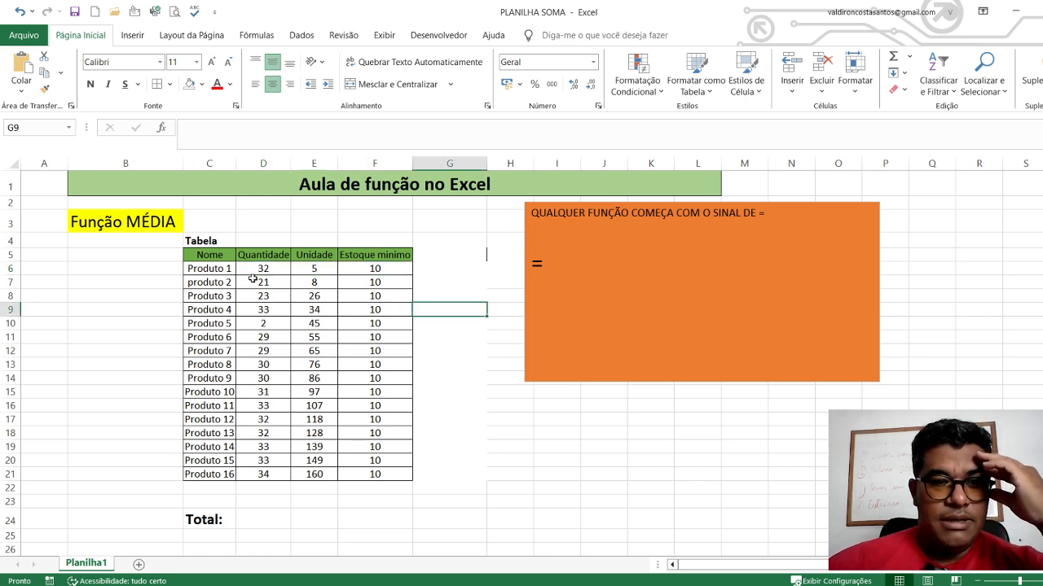
left_click_drag(260, 272, 385, 272)
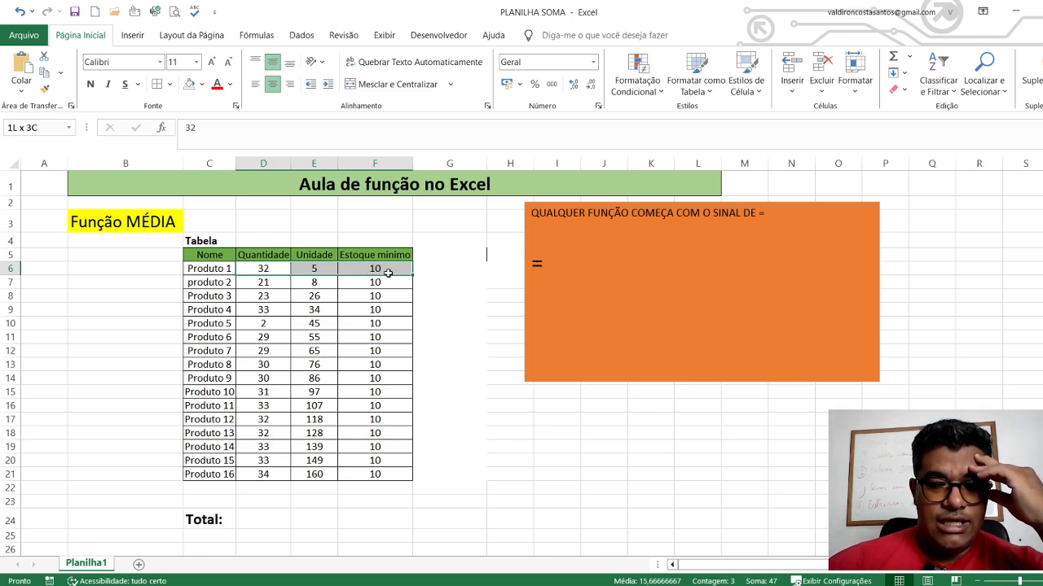
left_click_drag(389, 273, 389, 274)
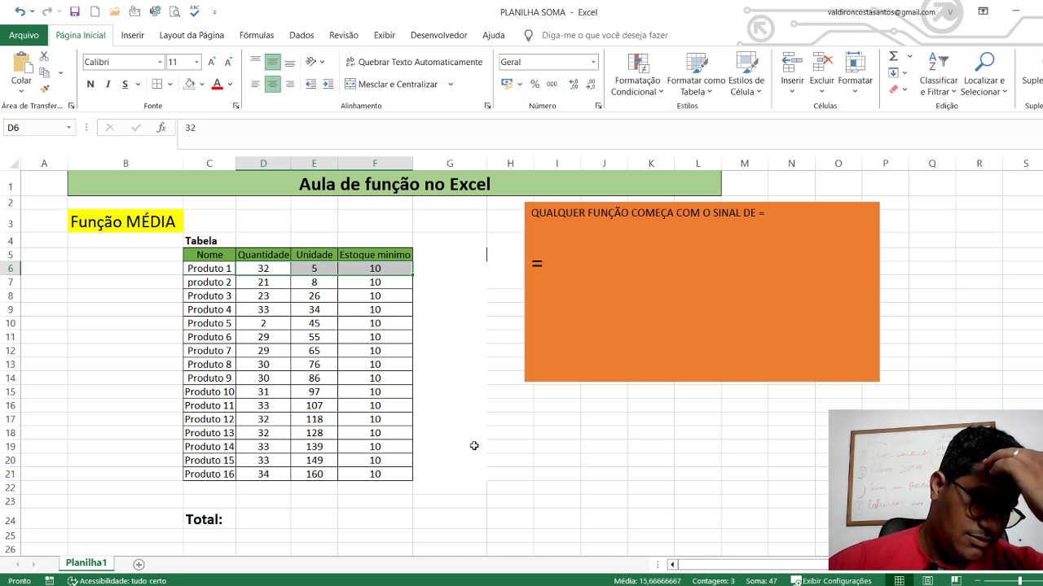
left_click(284, 267)
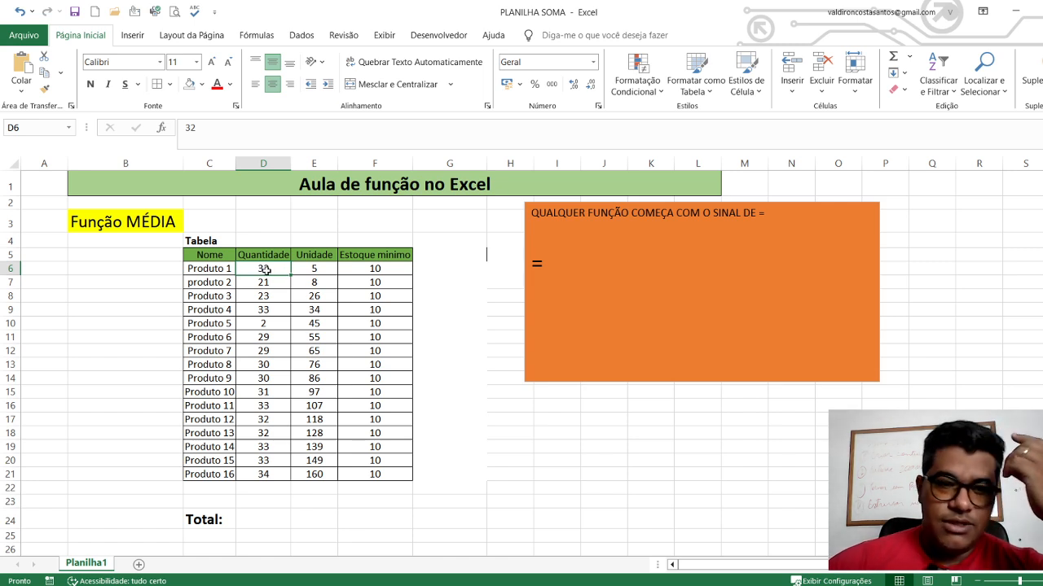
left_click_drag(266, 269, 378, 267)
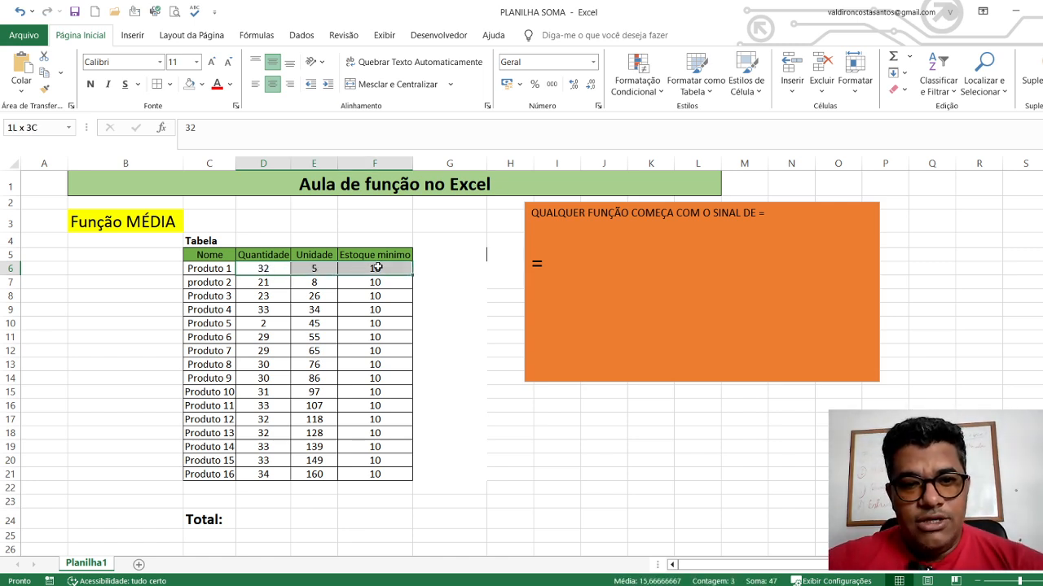
left_click(424, 269)
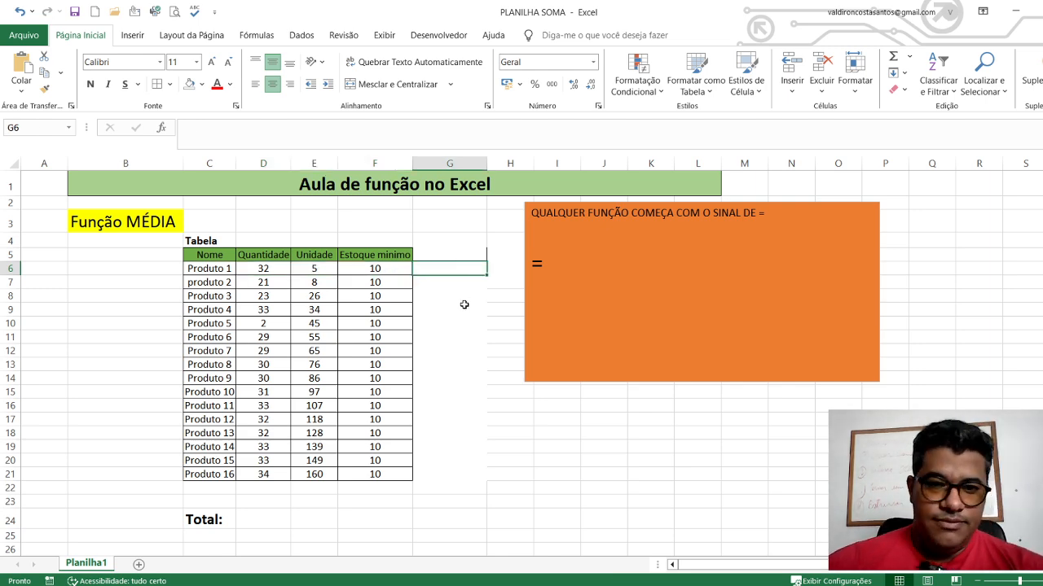
Extend the equals sign in the orange text box to read "=MÉDIA(SELECIONA) DAR ENTER"
left_click(552, 264)
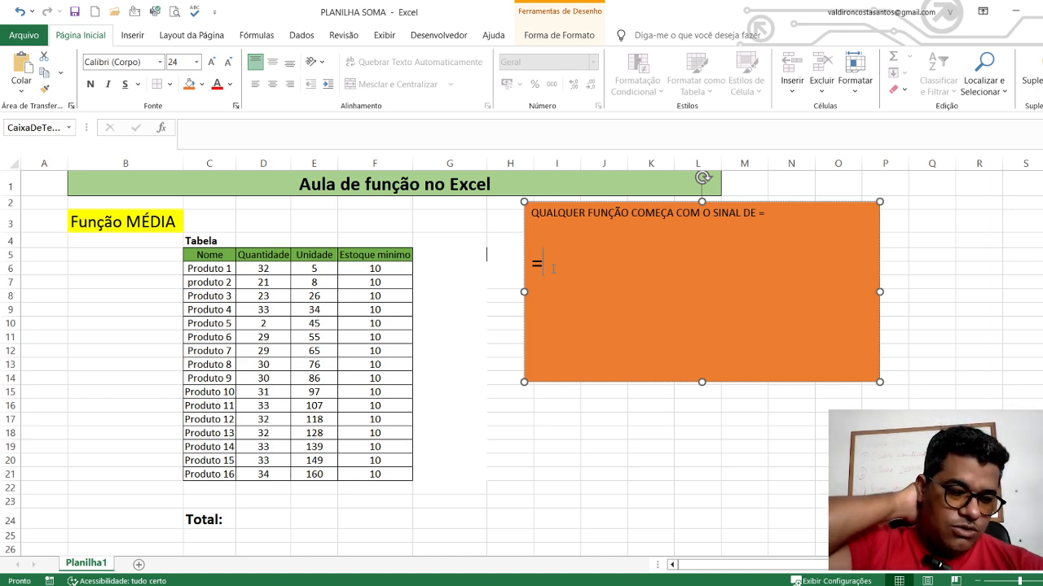
type("M")
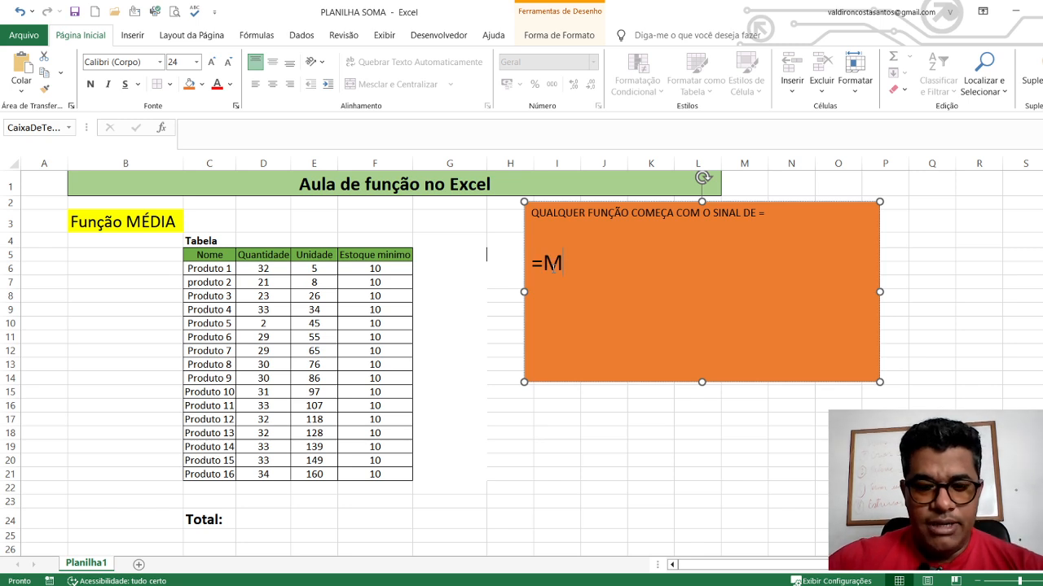
type("ÉDIA")
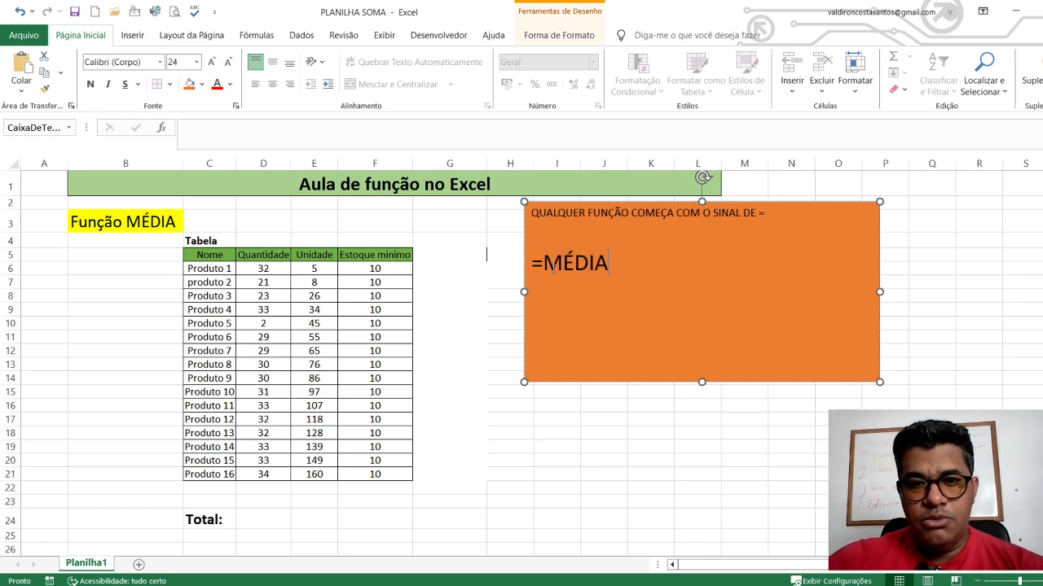
type("(")
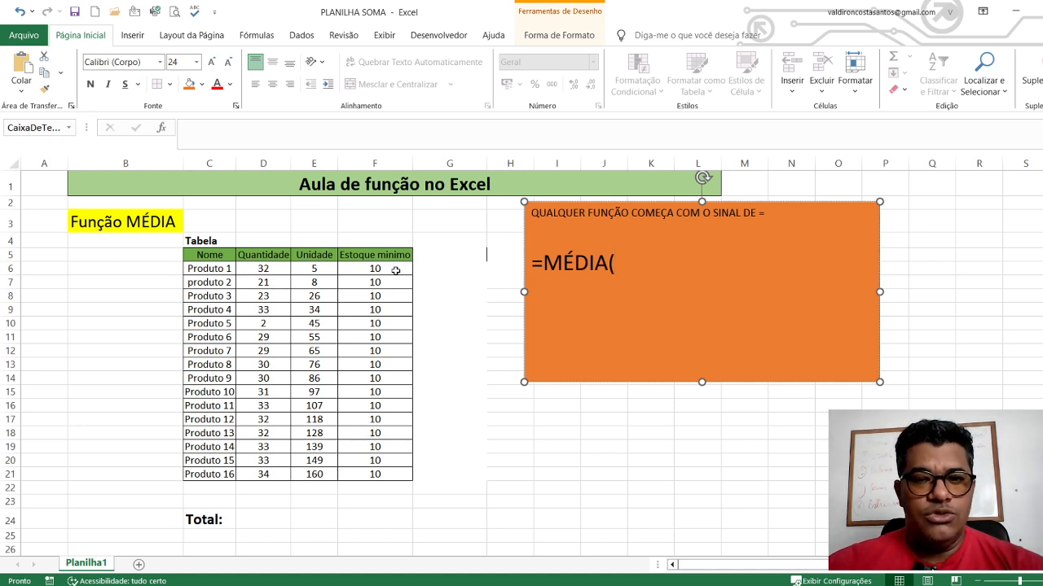
type("S")
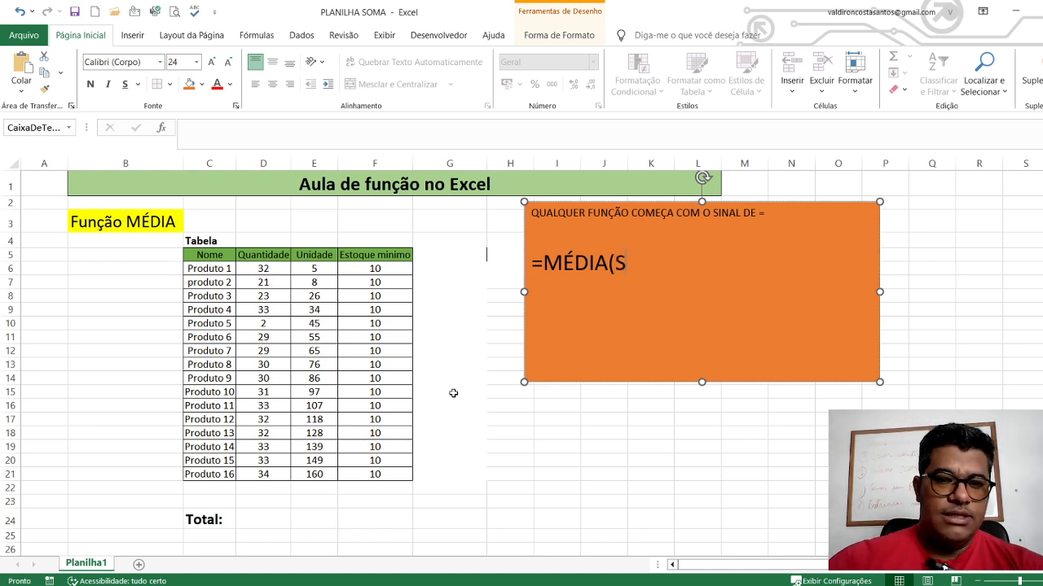
type("ELECIONA")
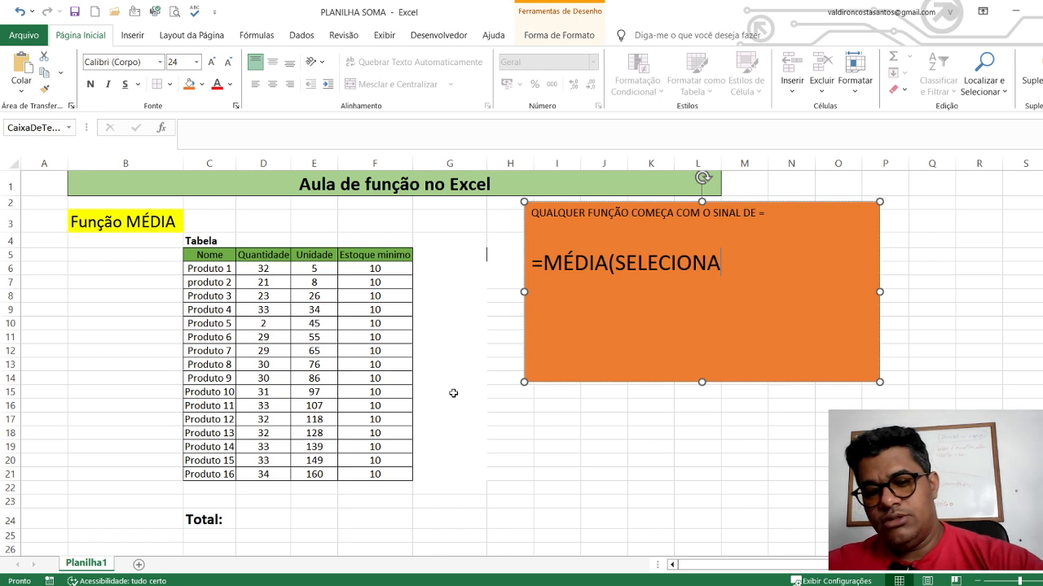
type(")")
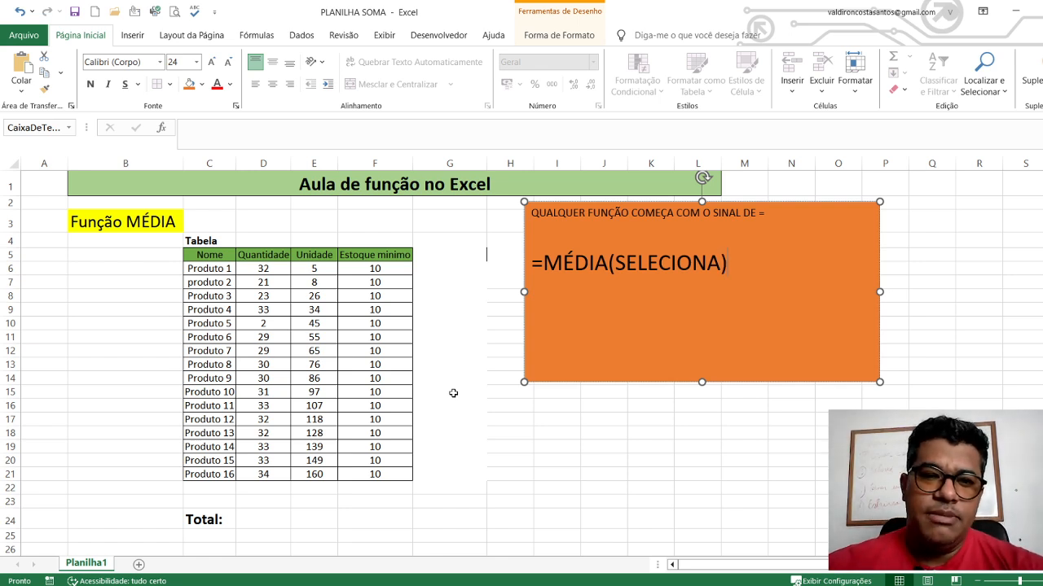
type(" D")
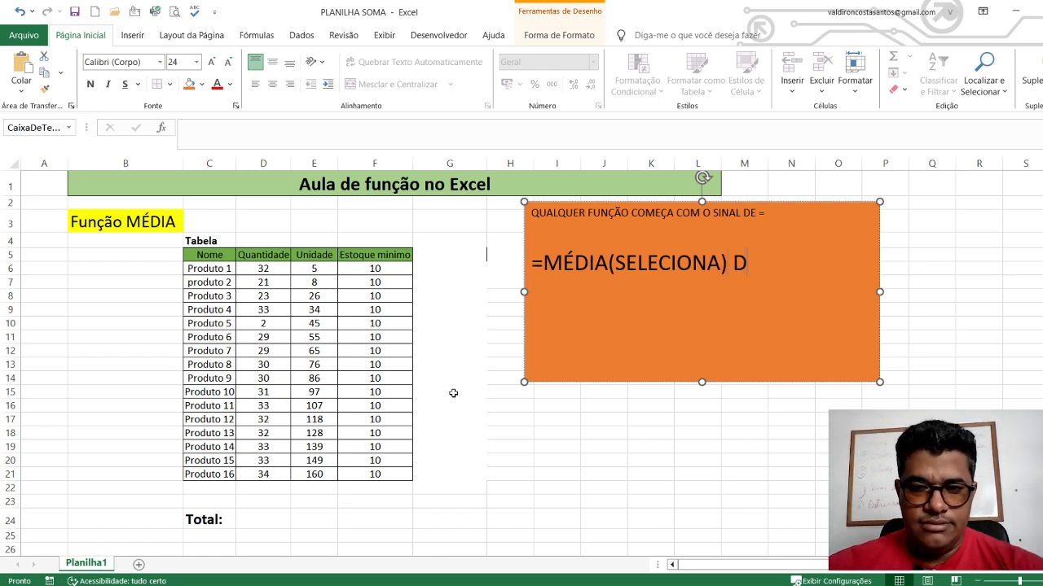
type("AR ENTER")
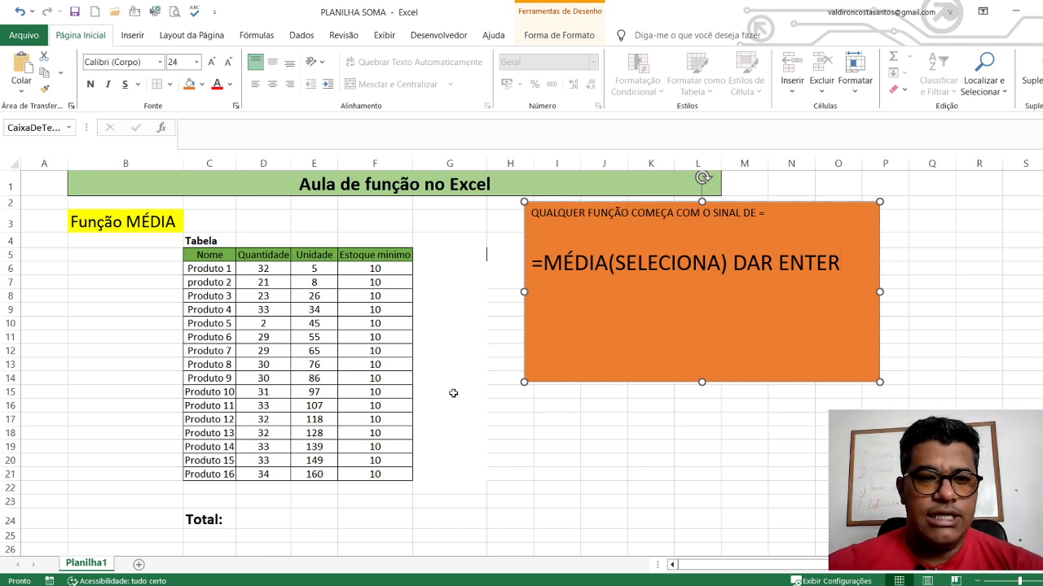
left_click(415, 283)
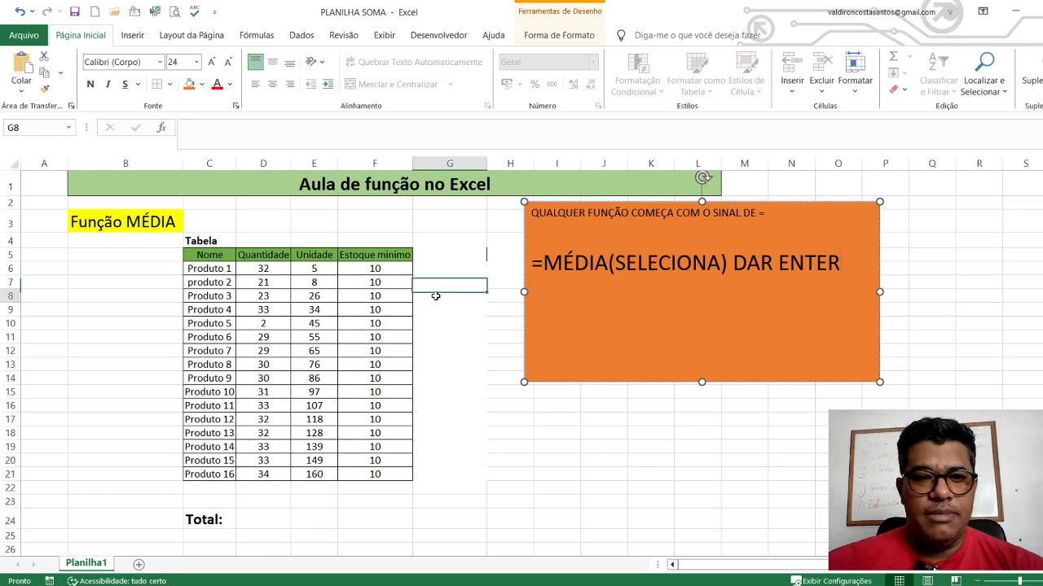
Enter the formula =MÉDIA(D6+E6+F6) in cell G6 for the Produto 1 row
left_click(431, 269)
left_click_drag(273, 274, 398, 266)
left_click(435, 265)
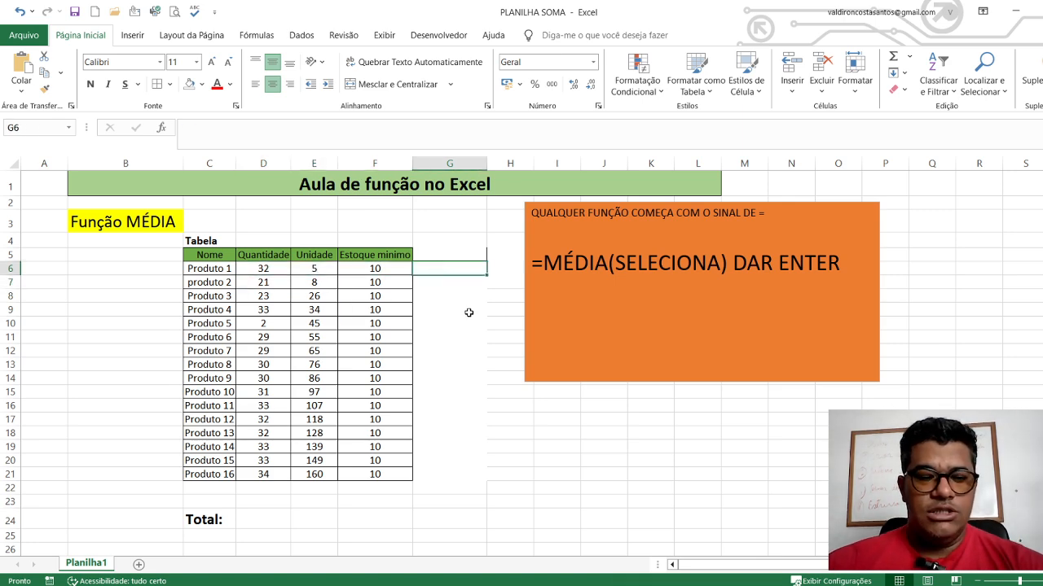
type("=")
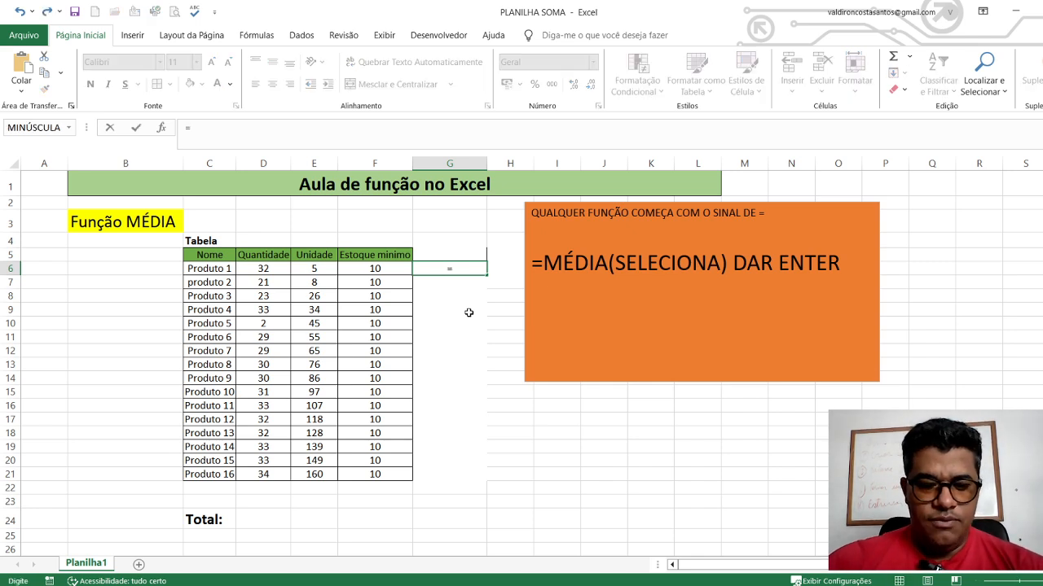
type("MÉDIA")
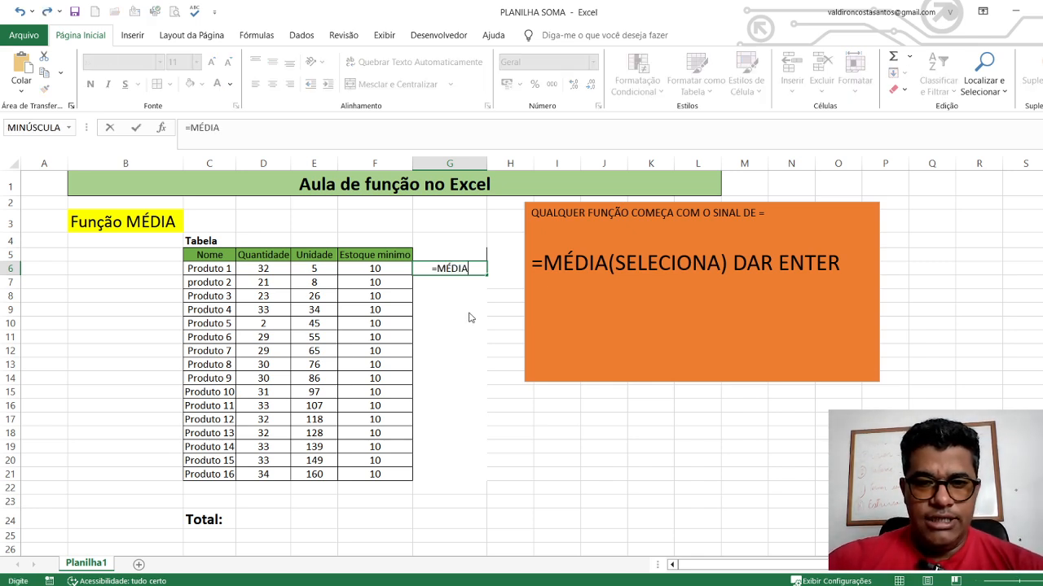
type("(")
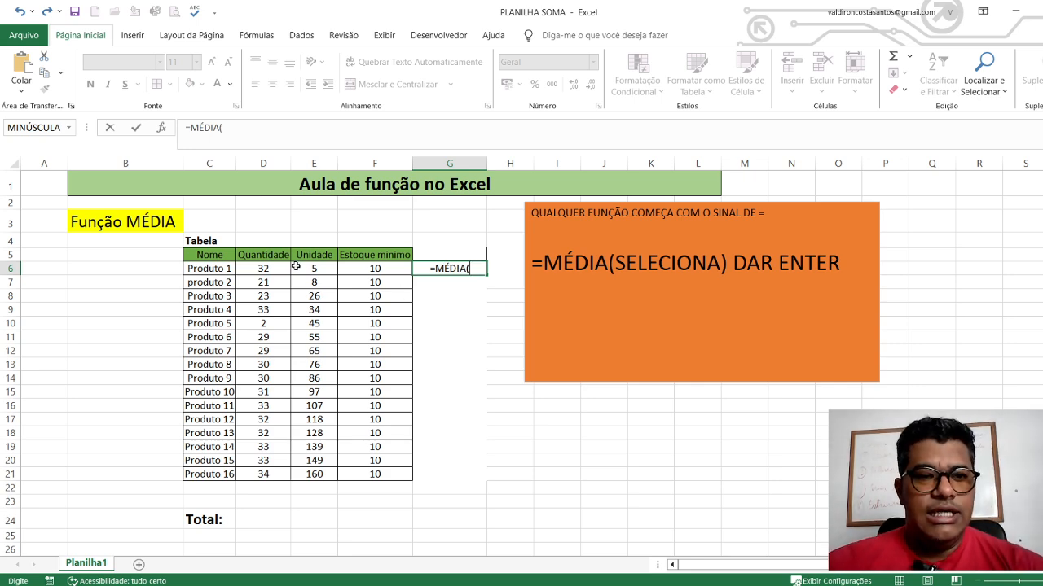
left_click(267, 269)
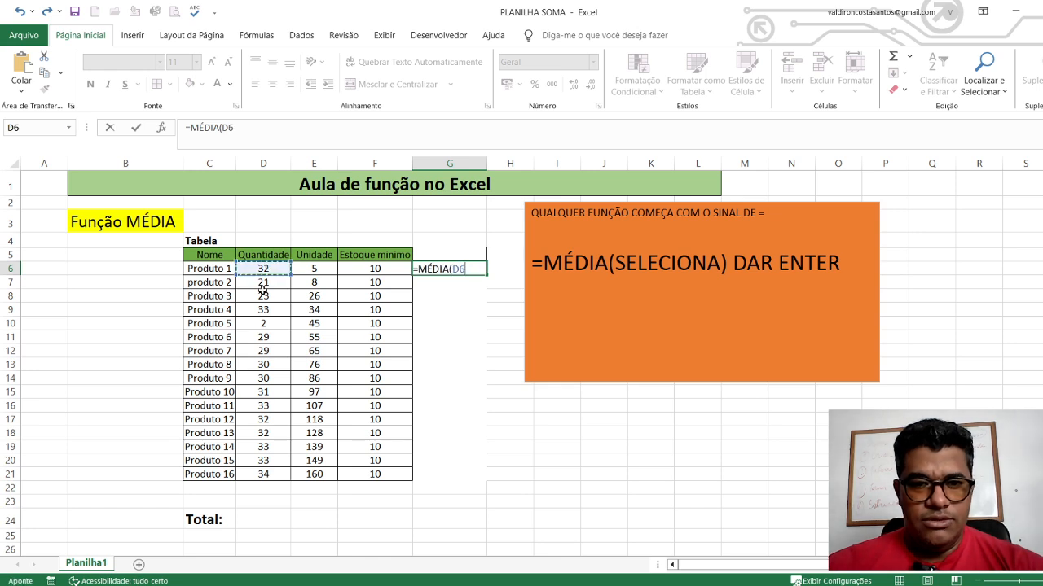
type("+")
left_click(317, 268)
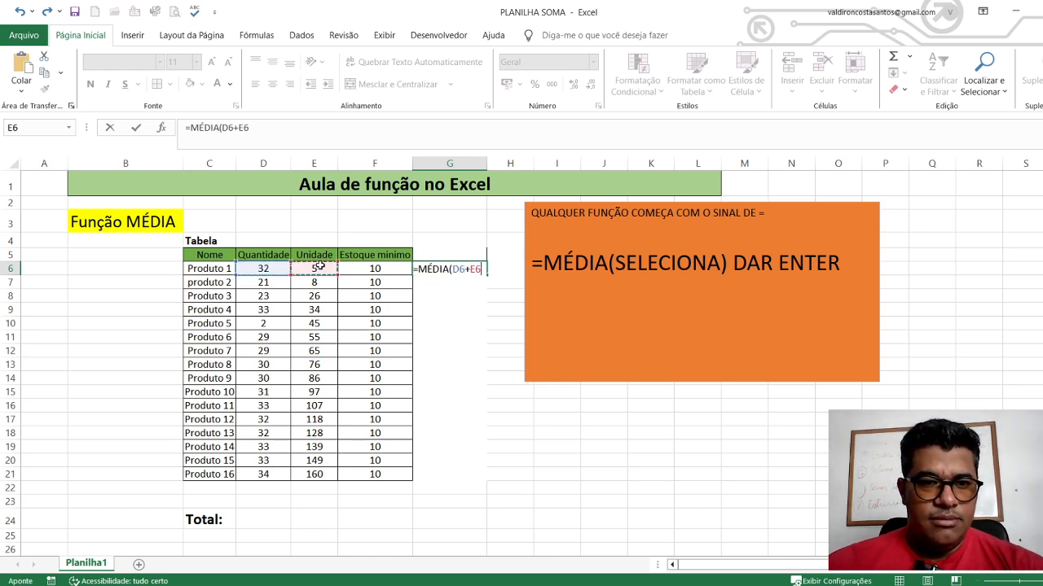
type("+")
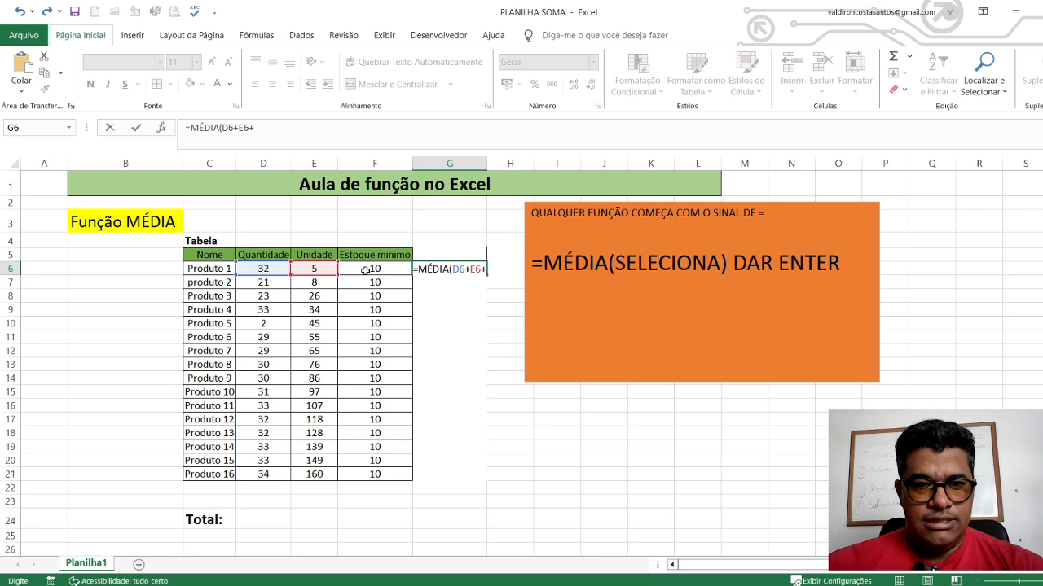
left_click(368, 268)
key("Return")
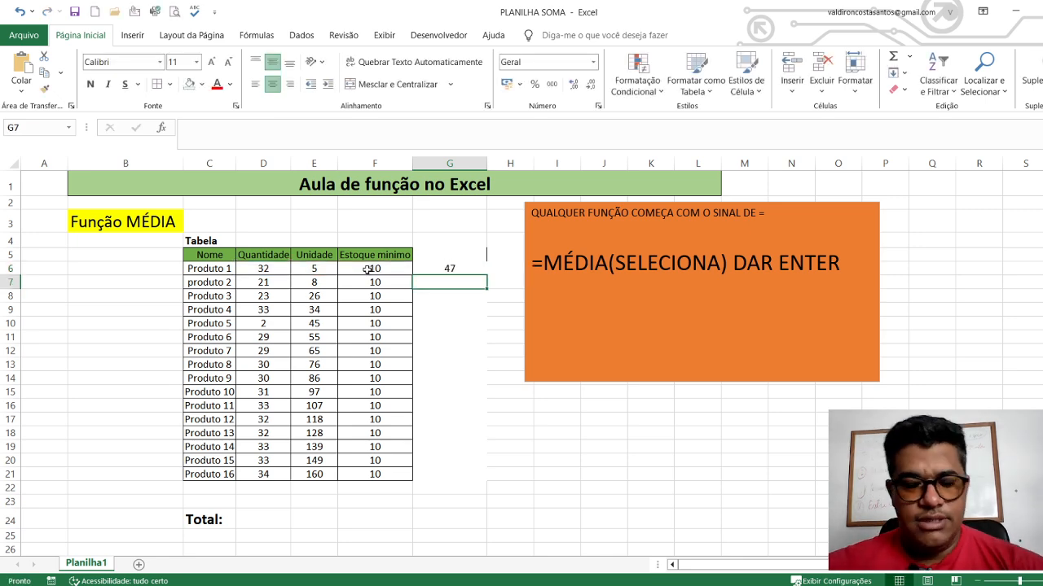
Rebuild the Produto 1 formula in G6 as =MÉDIA(D6+E6+F6)/3 and check the entry
double_click(462, 269)
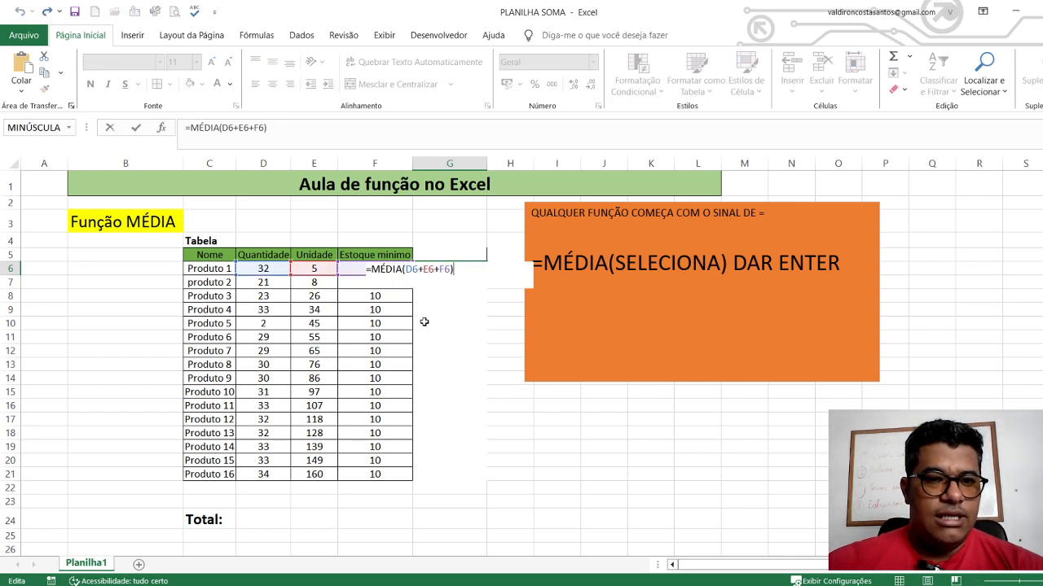
key("BackSpace")
key("BackSpace")
key("BackSpace")
key("BackSpace")
key("BackSpace")
key("BackSpace")
key("BackSpace")
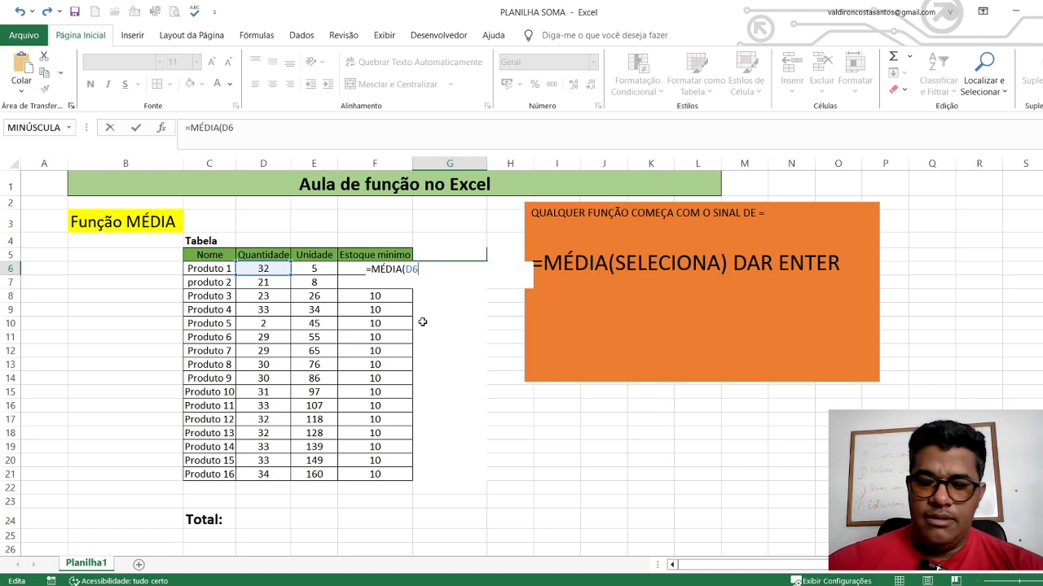
left_click(320, 270)
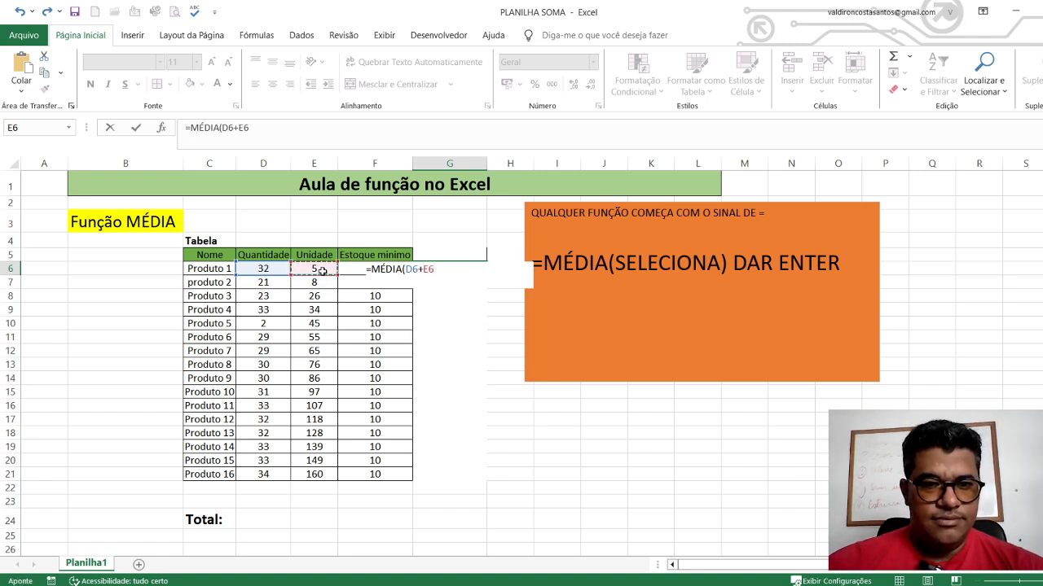
type("+")
left_click(343, 270)
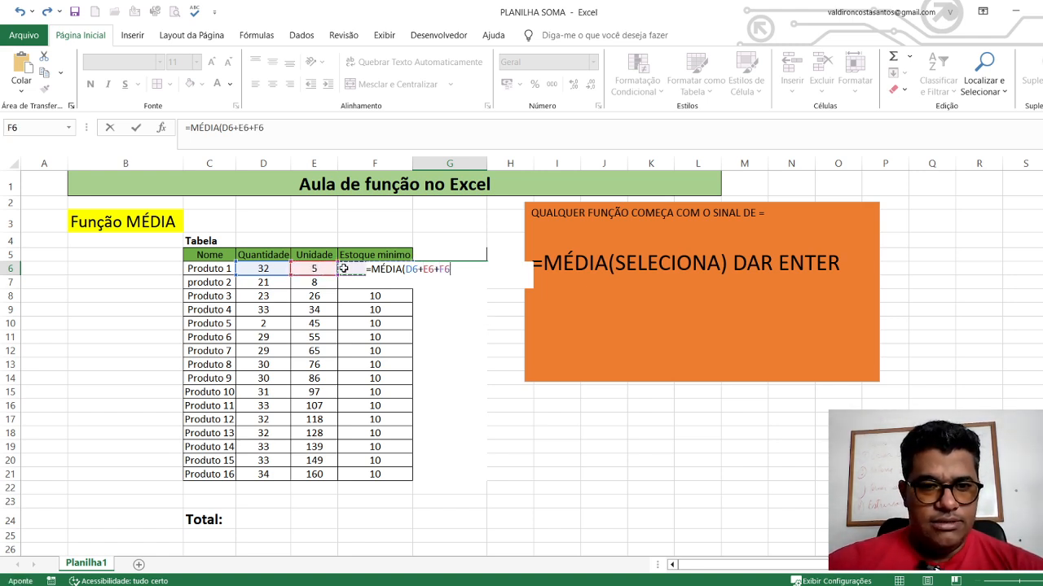
type(")")
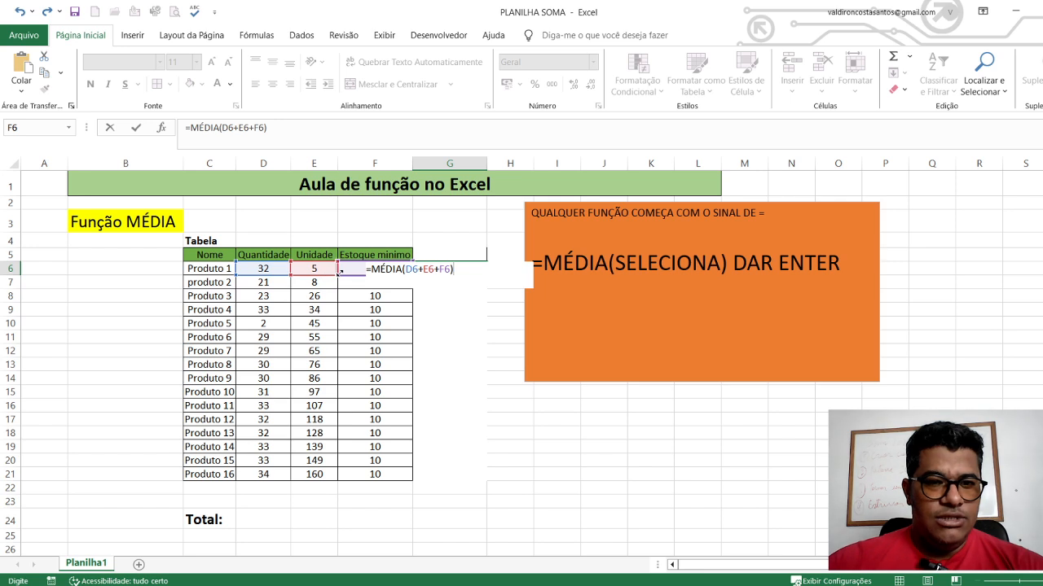
type("/")
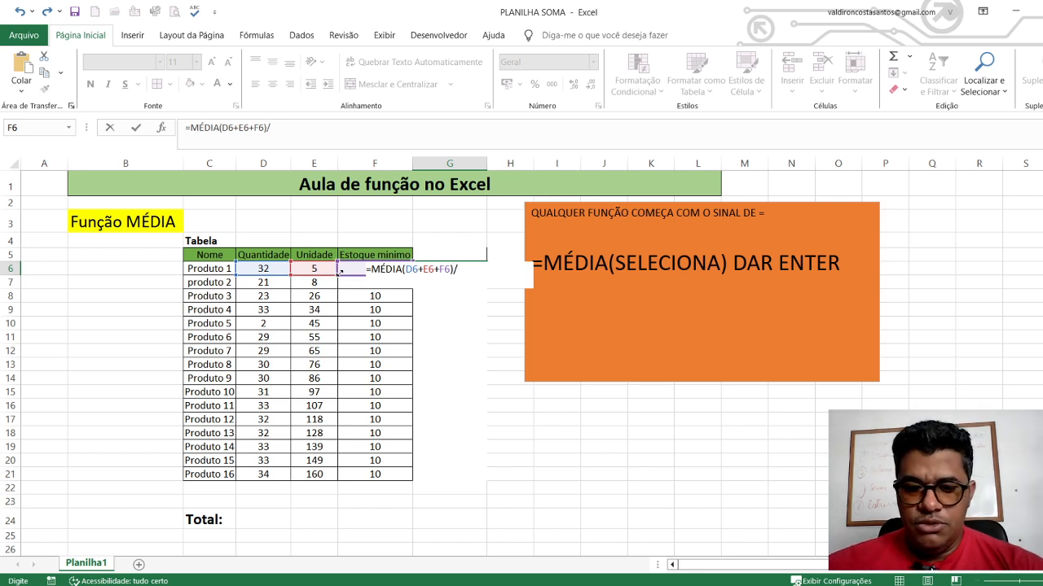
type("3")
key("Return")
left_click(457, 271)
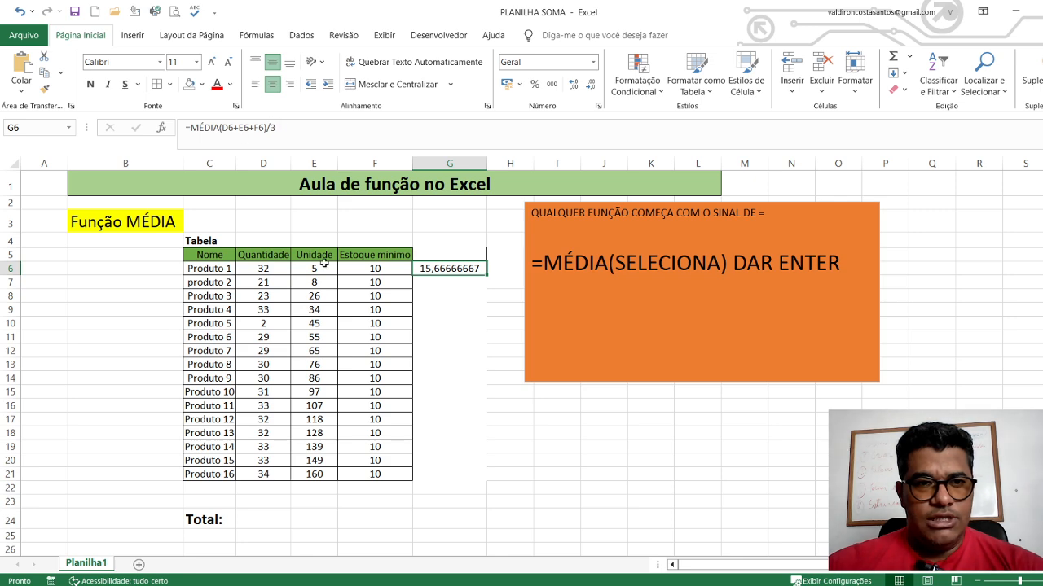
left_click(445, 334)
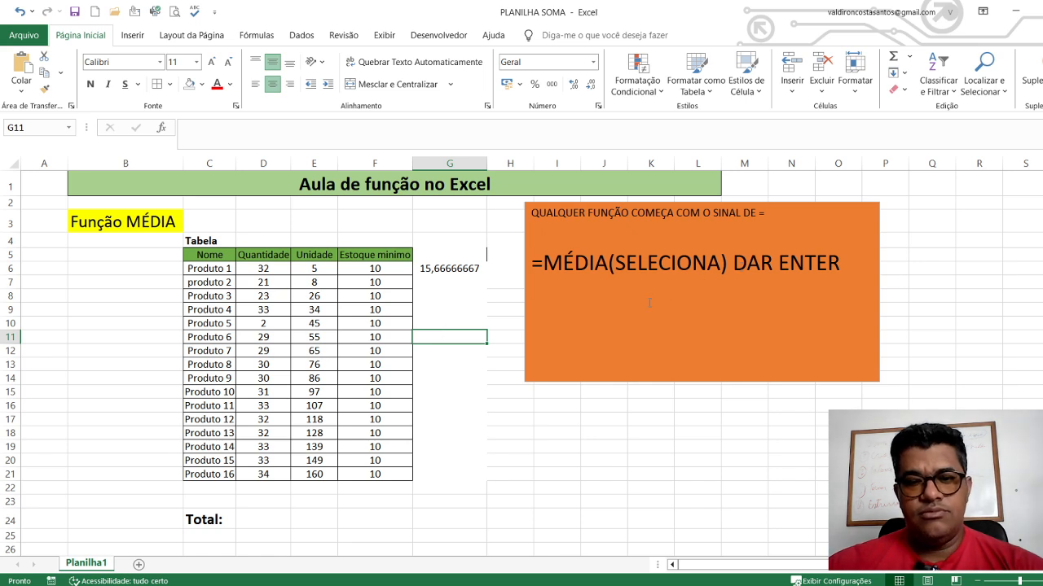
Average the produto 2 values in G7 with a MÉDIA formula over the range D7:F7
left_click(433, 279)
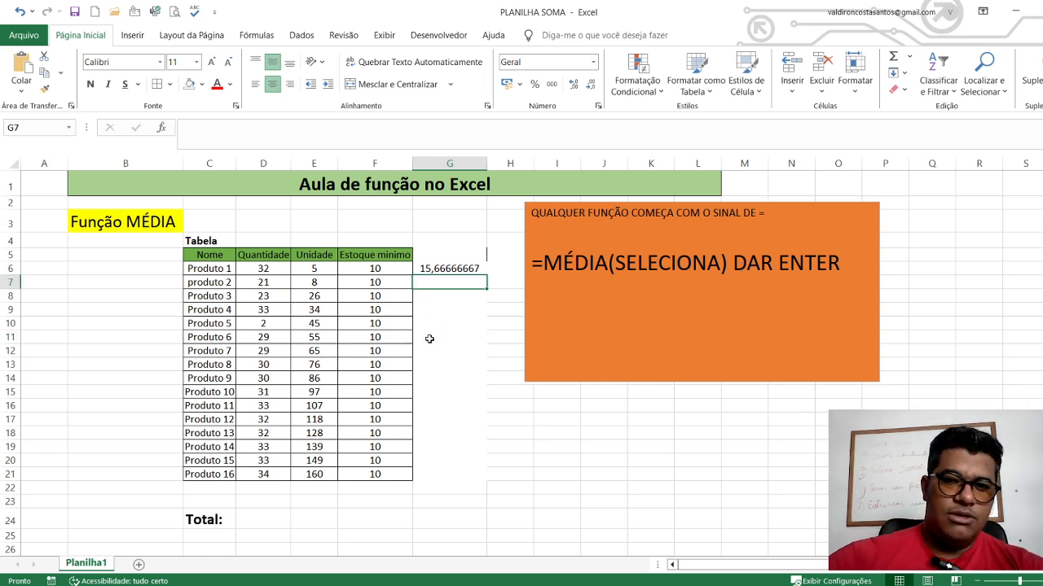
type("=")
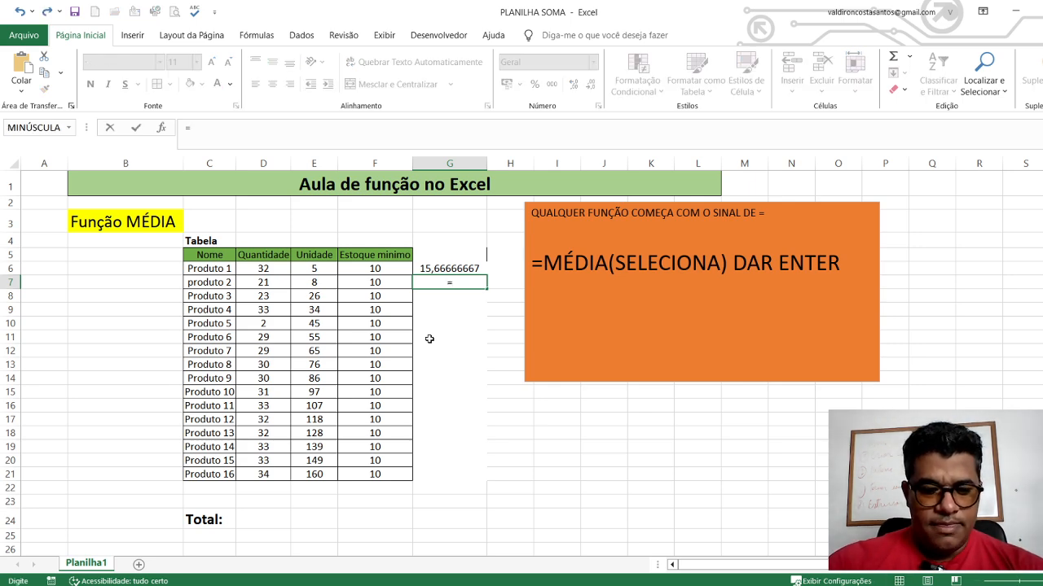
type("MEDIA")
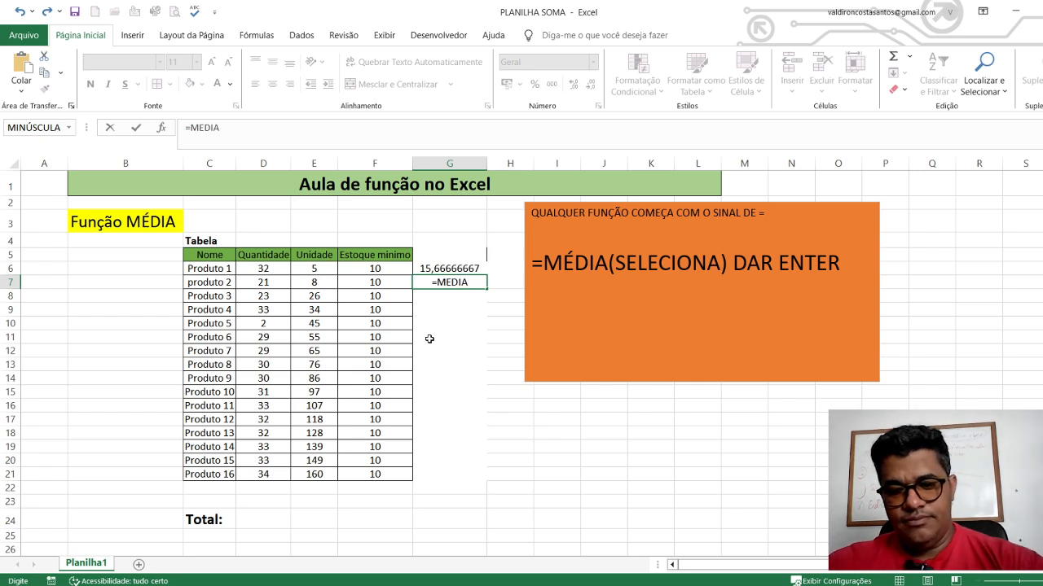
type("(")
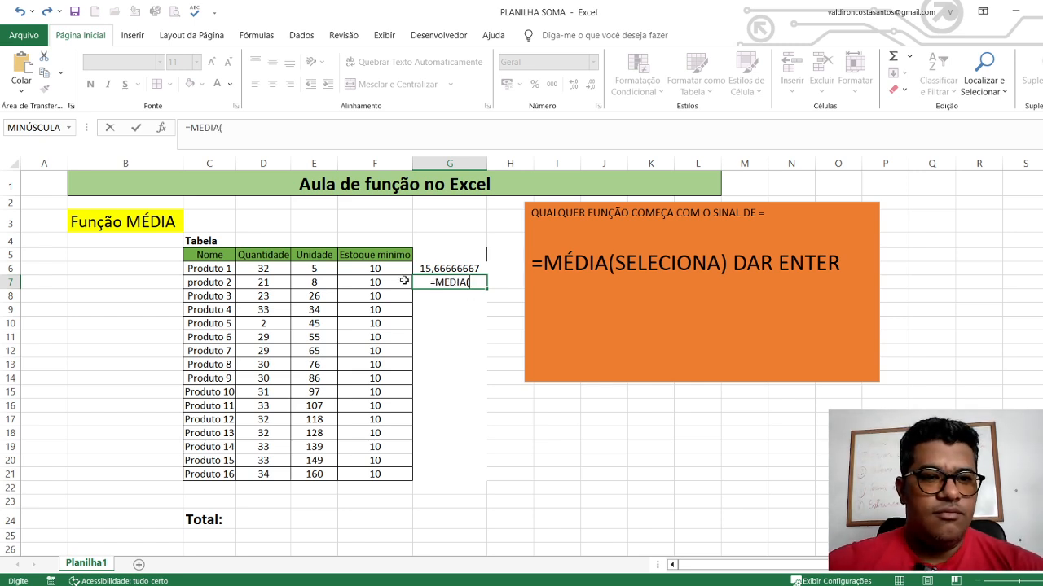
left_click_drag(262, 272, 377, 275)
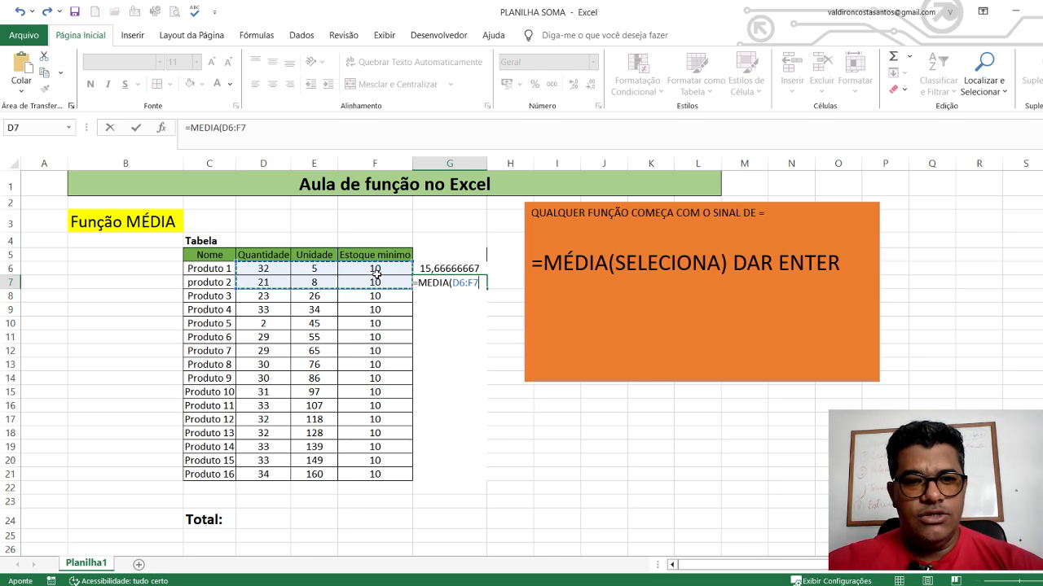
left_click_drag(273, 283, 368, 280)
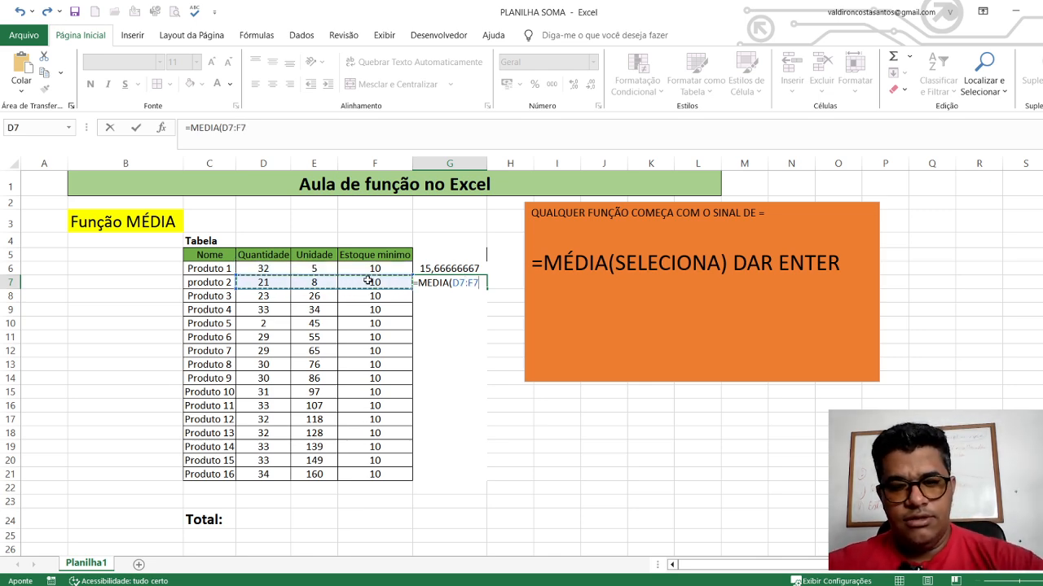
key("Return")
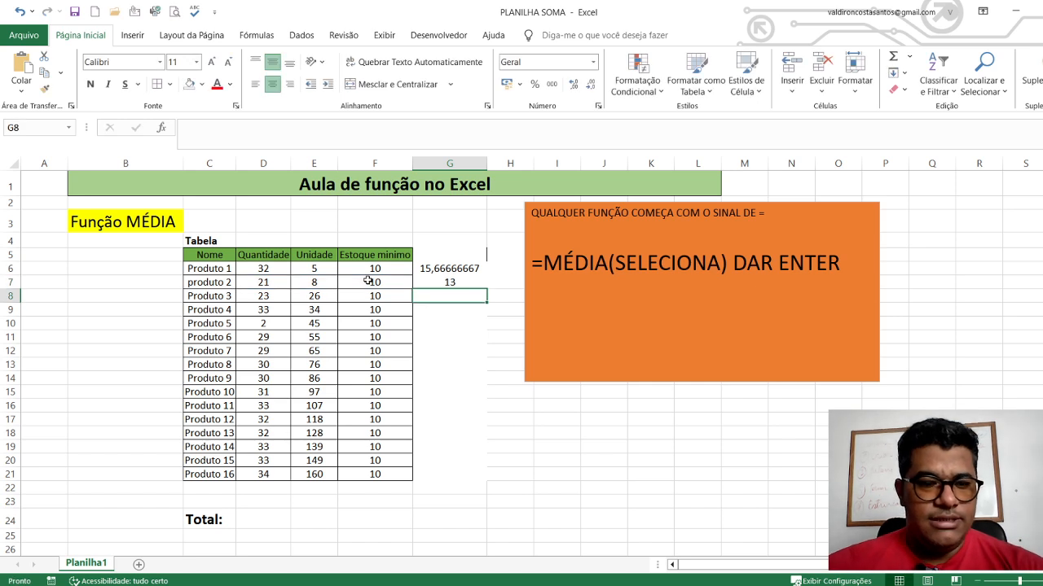
left_click(426, 284)
left_click(447, 352)
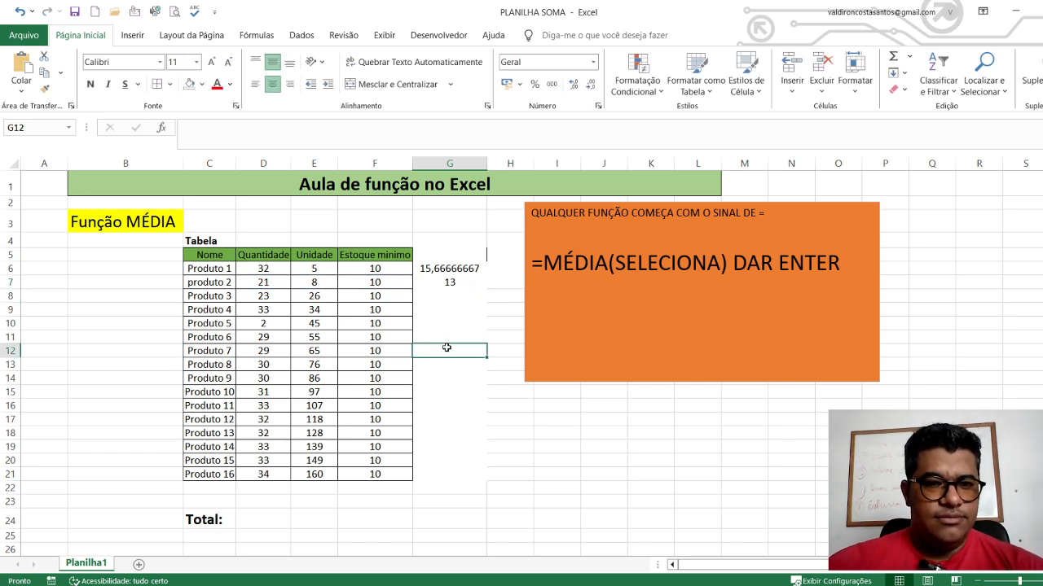
Replace the formula in G6 with =MÉDIA(D6:F6) for Produto 1 and check the entry
left_click(426, 270)
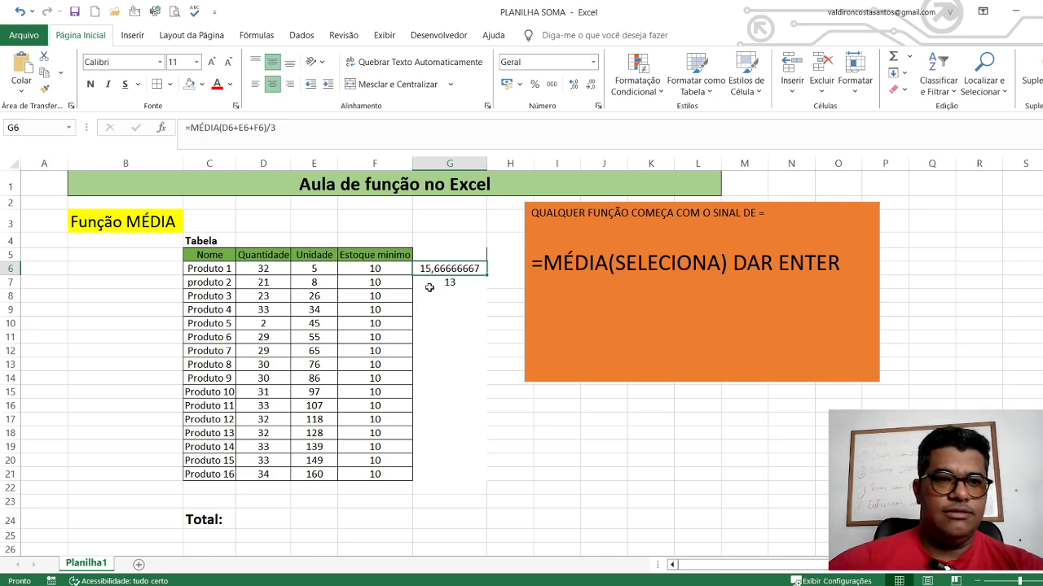
type("=")
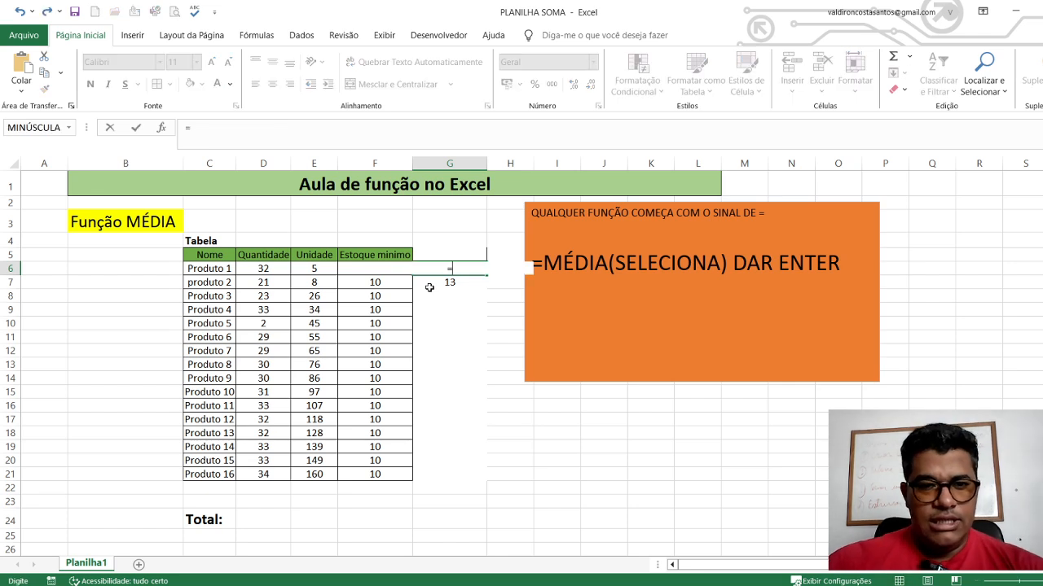
type("S")
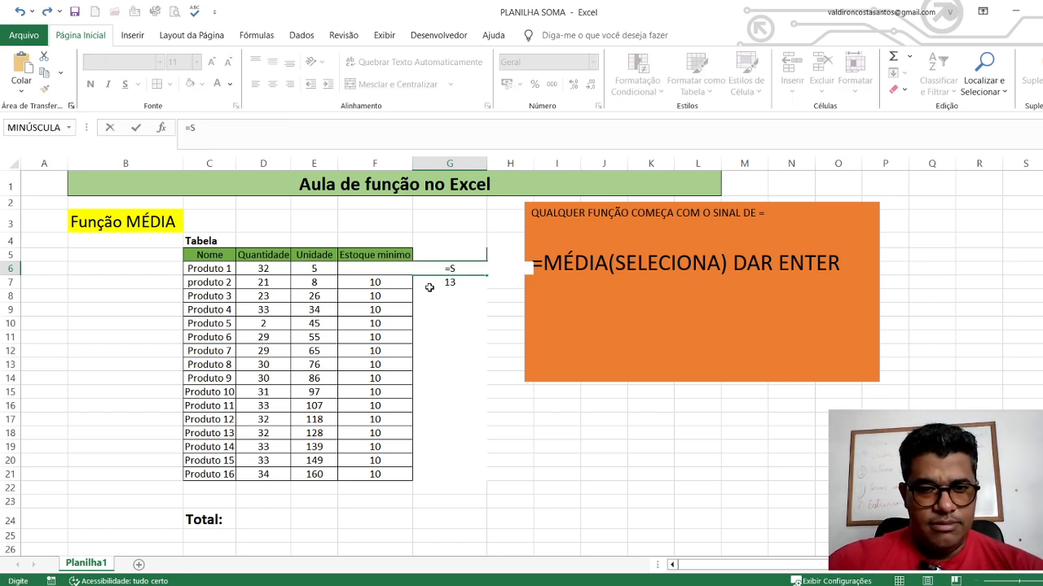
key("BackSpace")
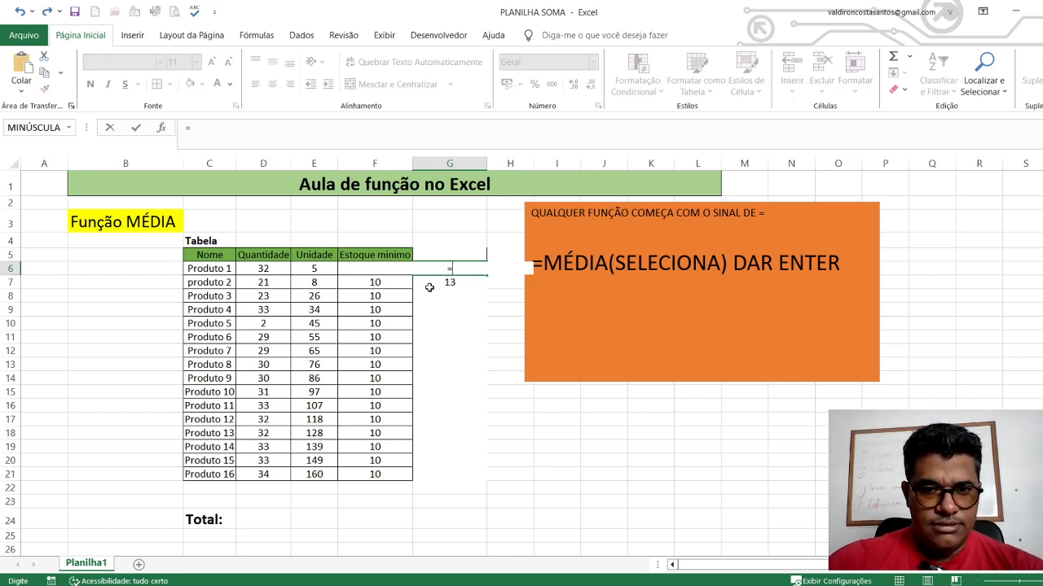
type("MEDIA")
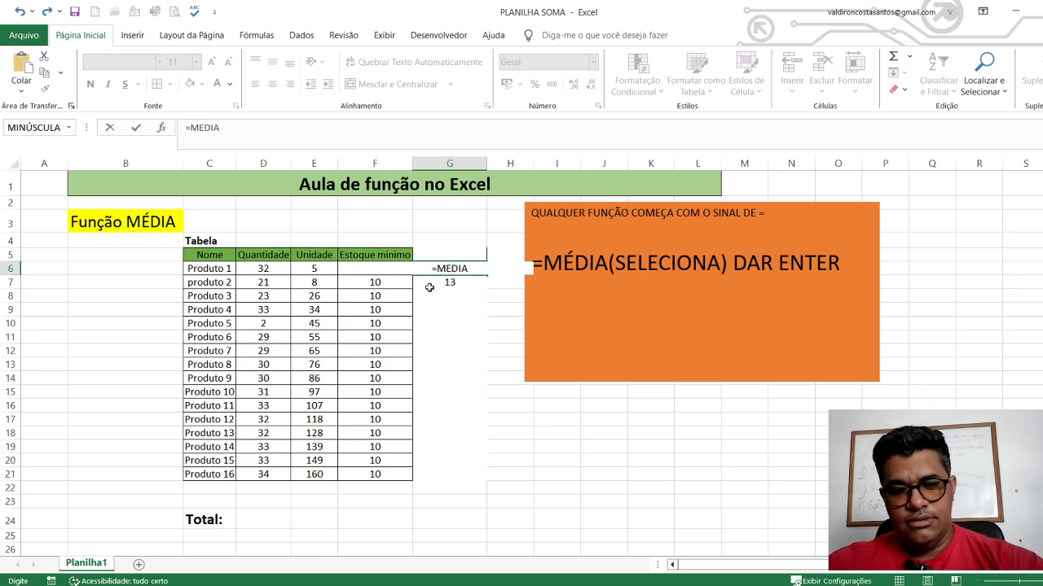
type("(")
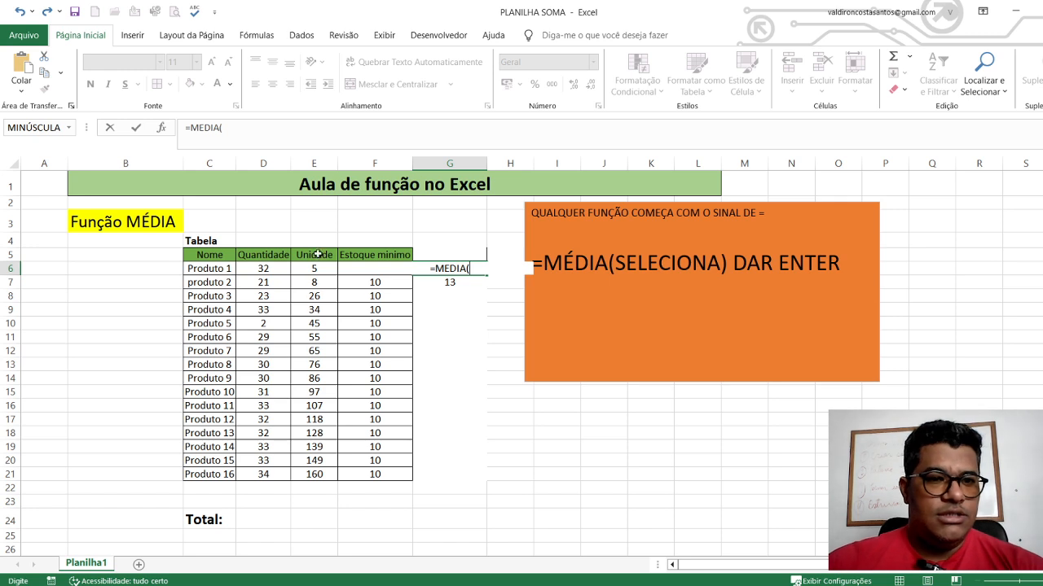
left_click_drag(285, 269, 351, 272)
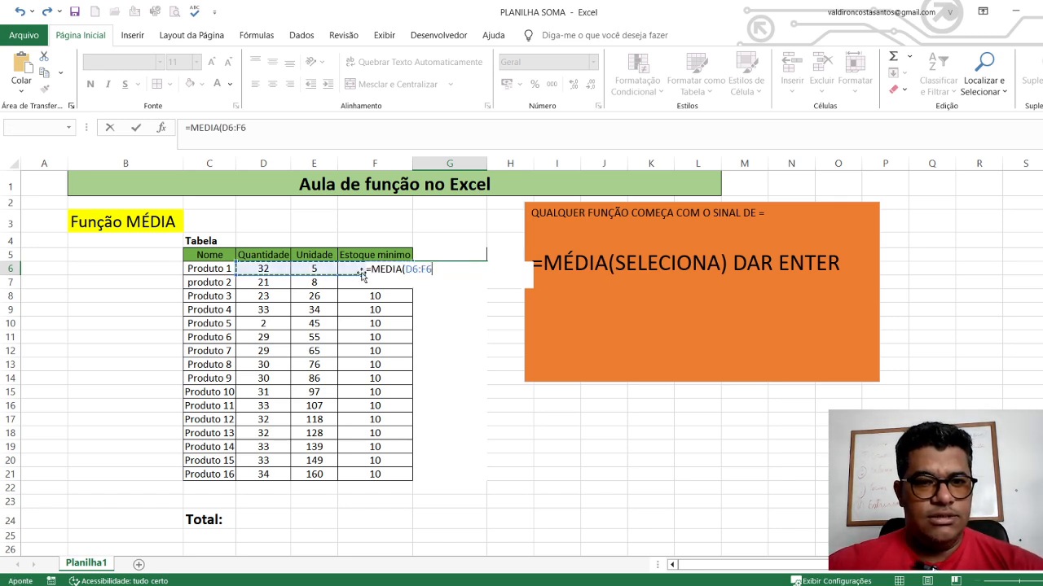
type(")")
key("Return")
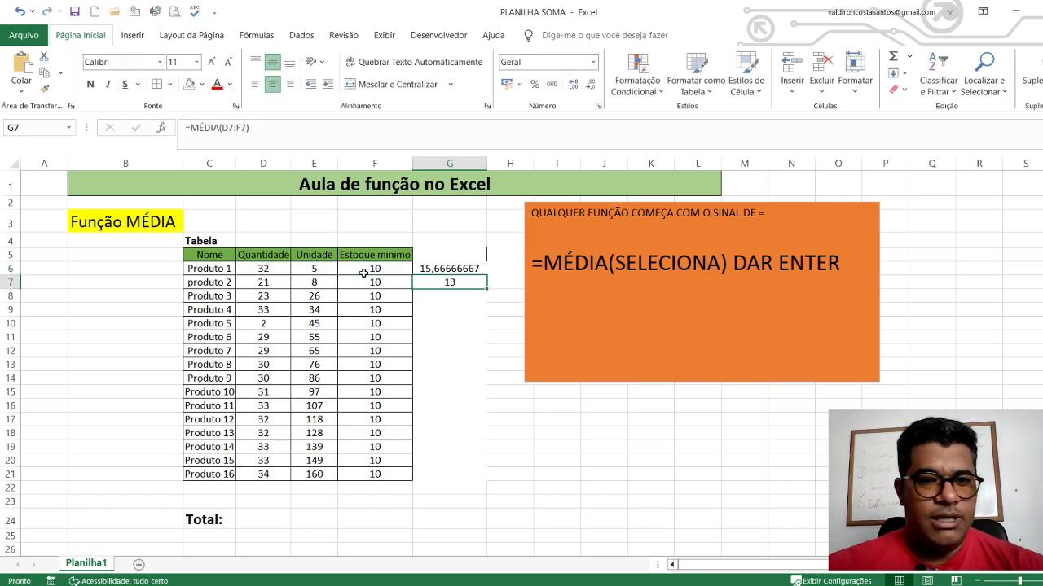
left_click(456, 277)
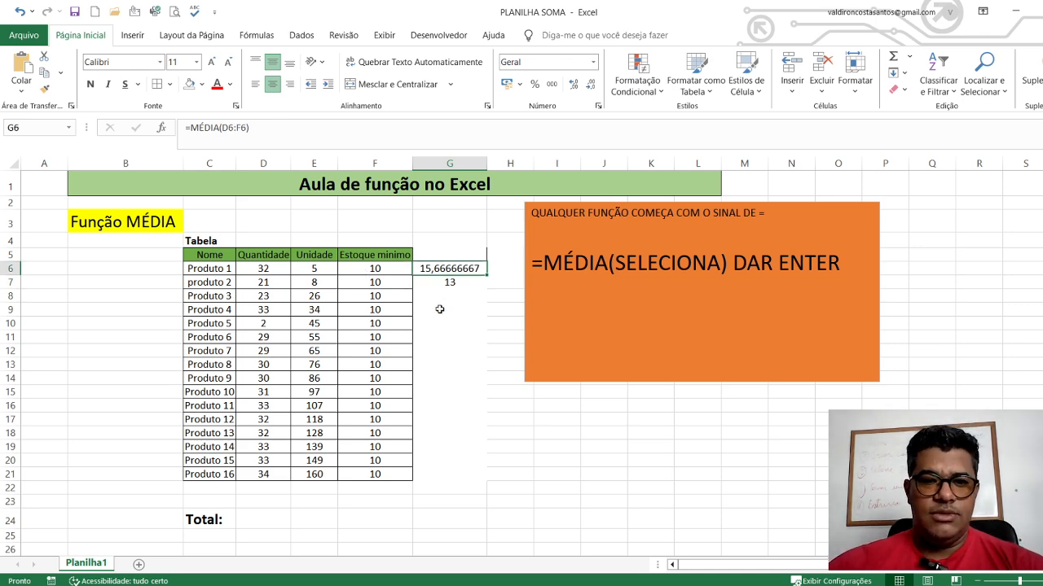
Average the Produto 3 values in G8 with a MÉDIA formula, using extended selection to pick the range D8:F8
left_click(436, 302)
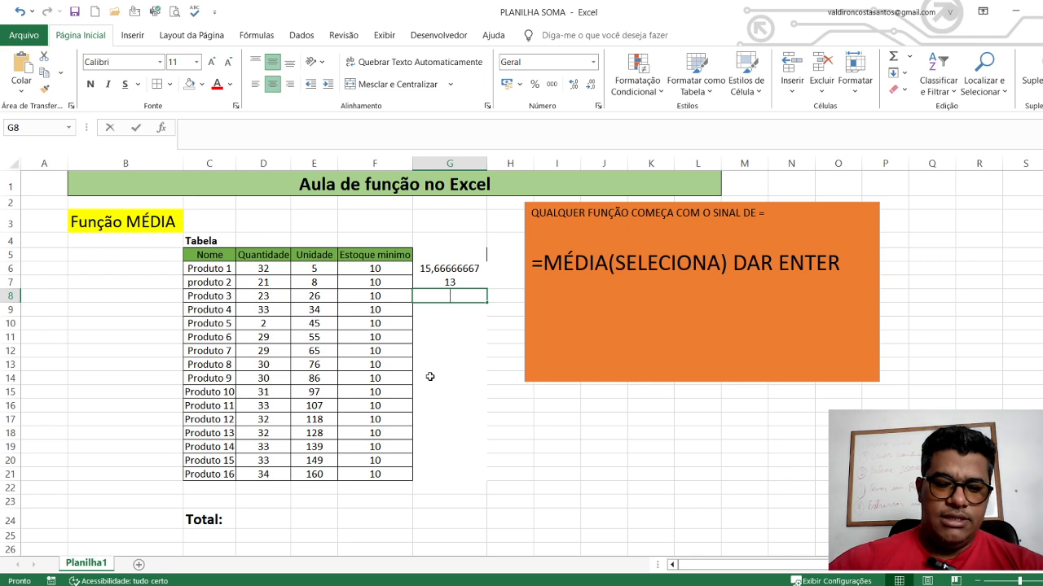
type("=MEDIA(")
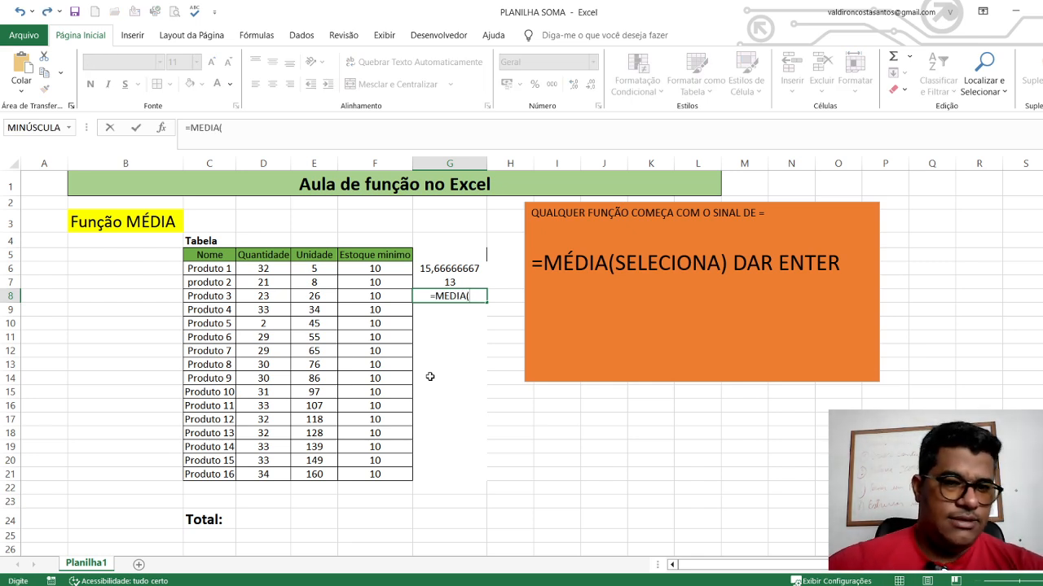
left_click(268, 296)
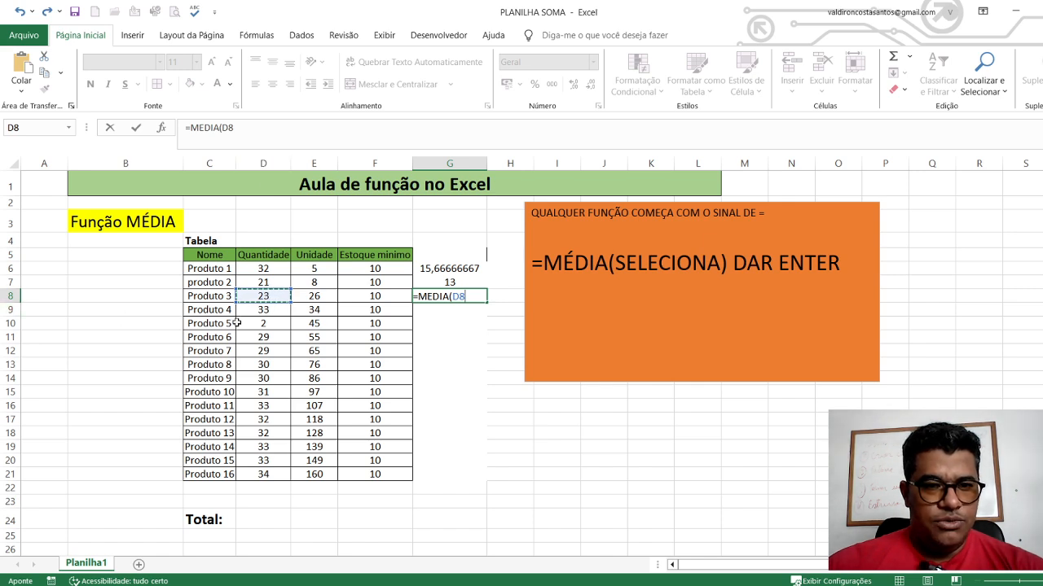
key("F8")
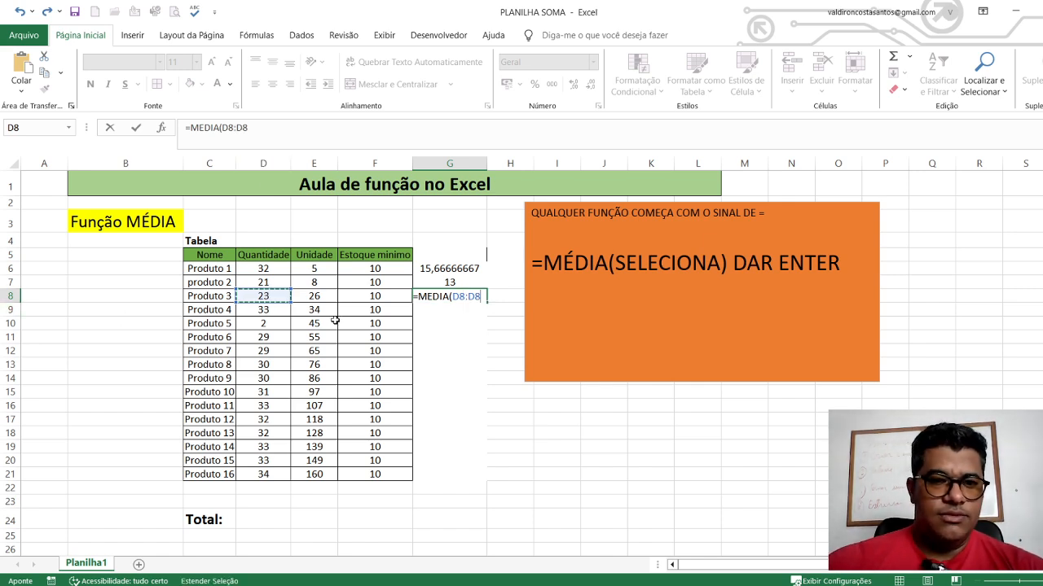
left_click(377, 298)
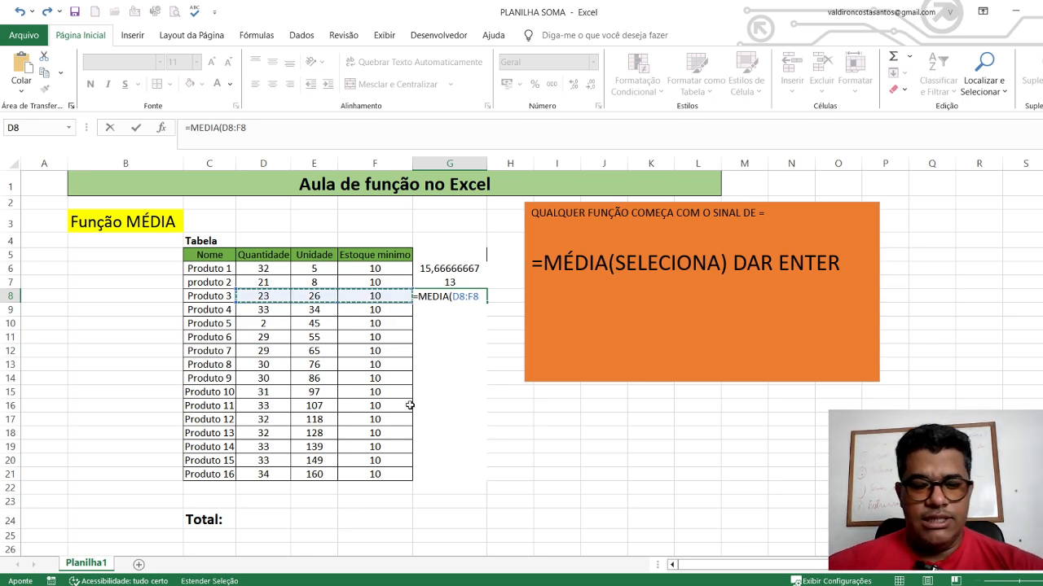
key("Return")
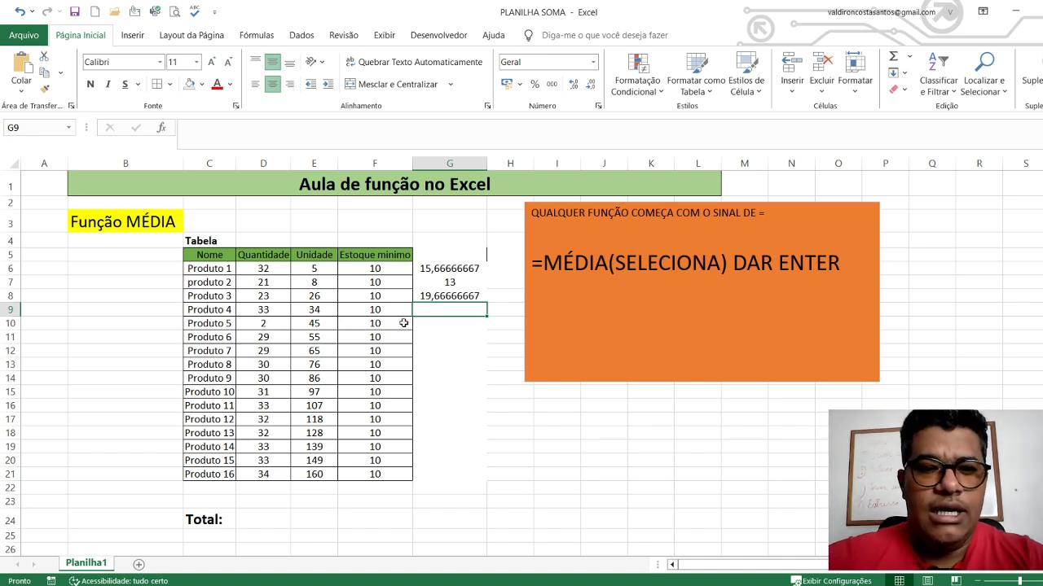
Select the Produto 4 values D9:F9 and the Produto 3 values D8:F8 to read their automatic averages
left_click(465, 332)
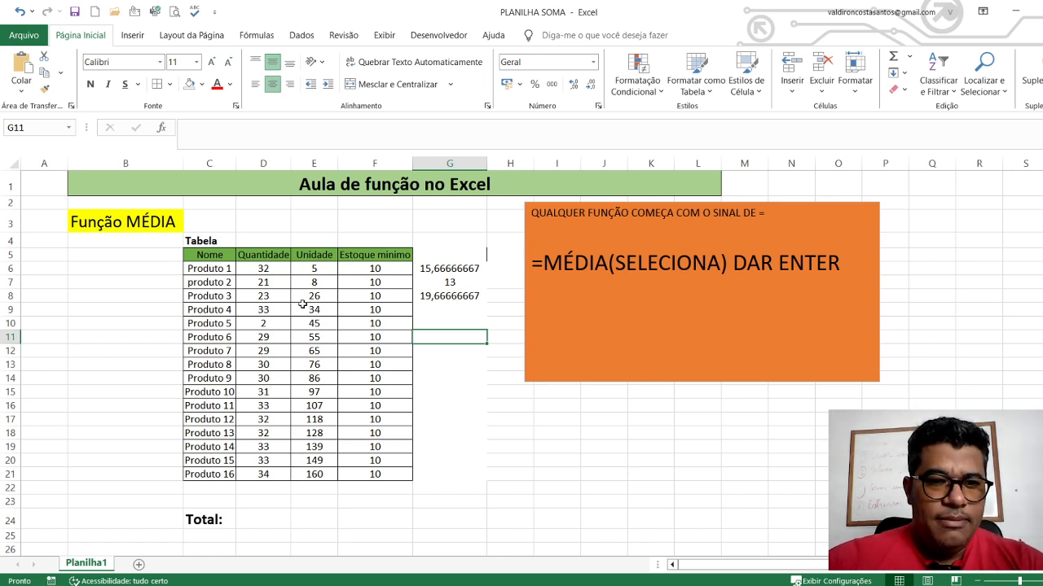
left_click_drag(255, 304, 359, 309)
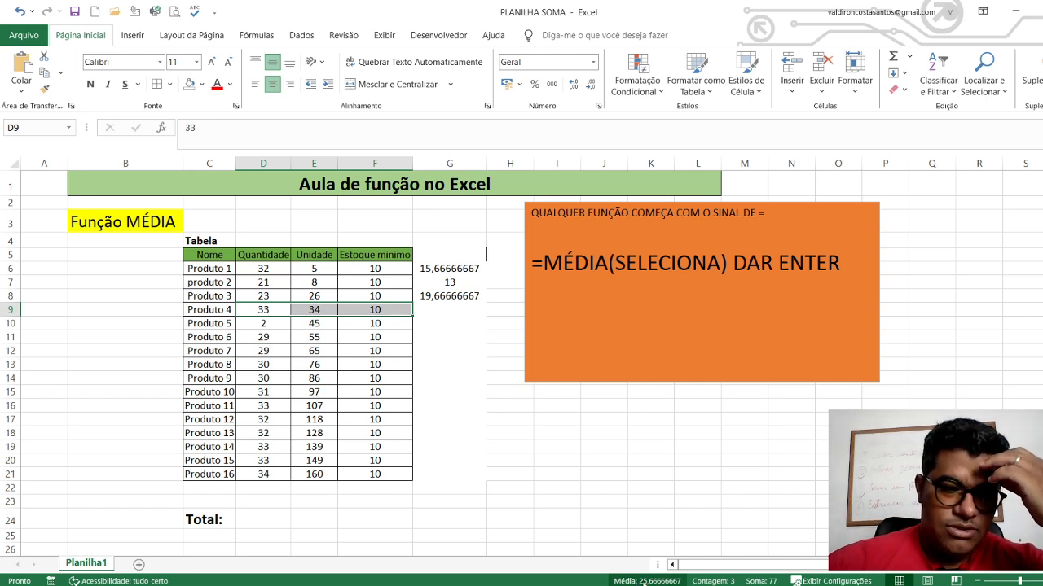
left_click(517, 409)
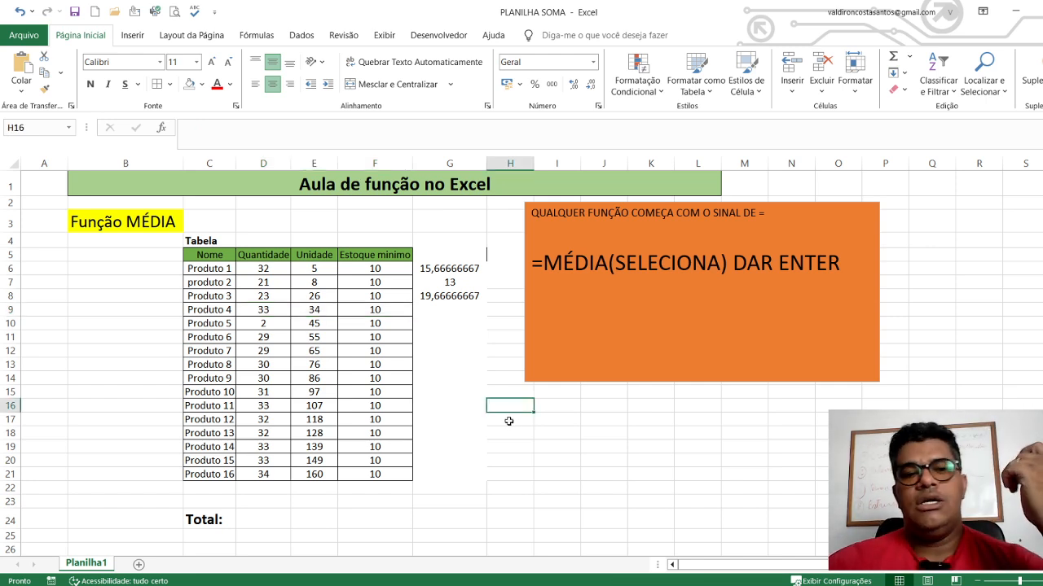
left_click_drag(258, 293, 373, 297)
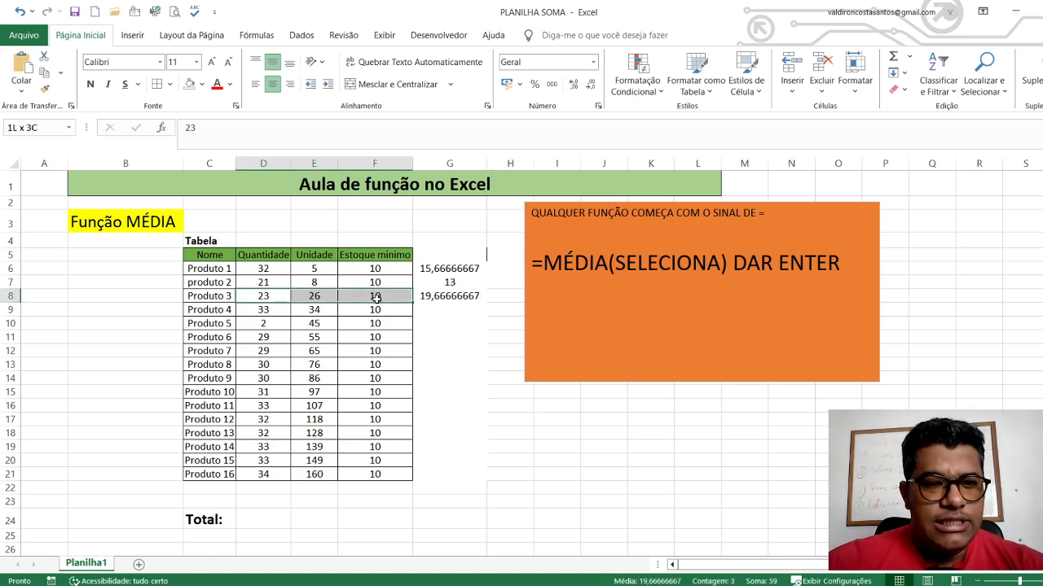
Select the Quantidade values D6:D21 to read their automatic average
left_click(389, 434)
left_click_drag(263, 268, 251, 492)
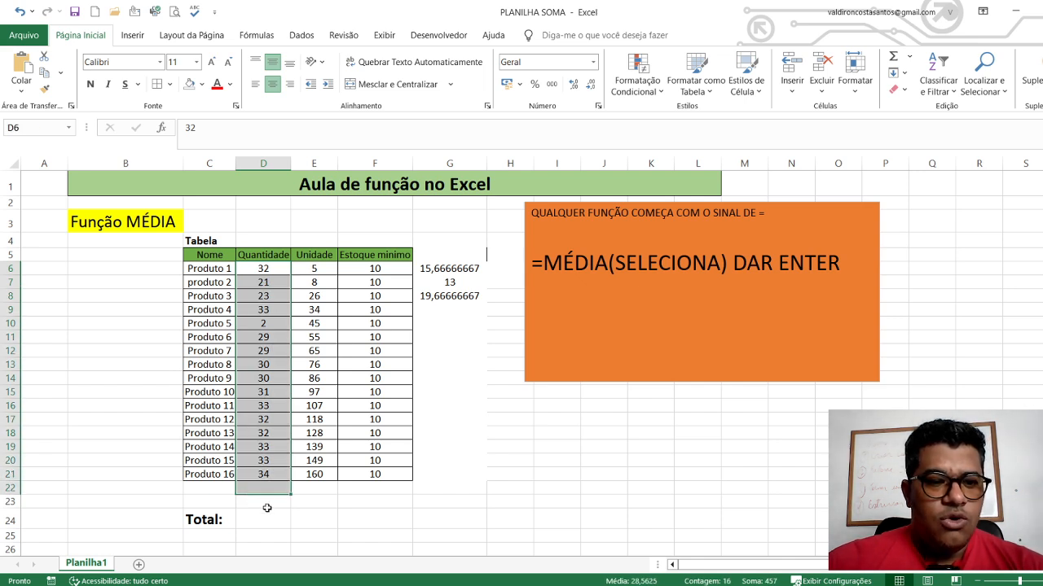
left_click(263, 501)
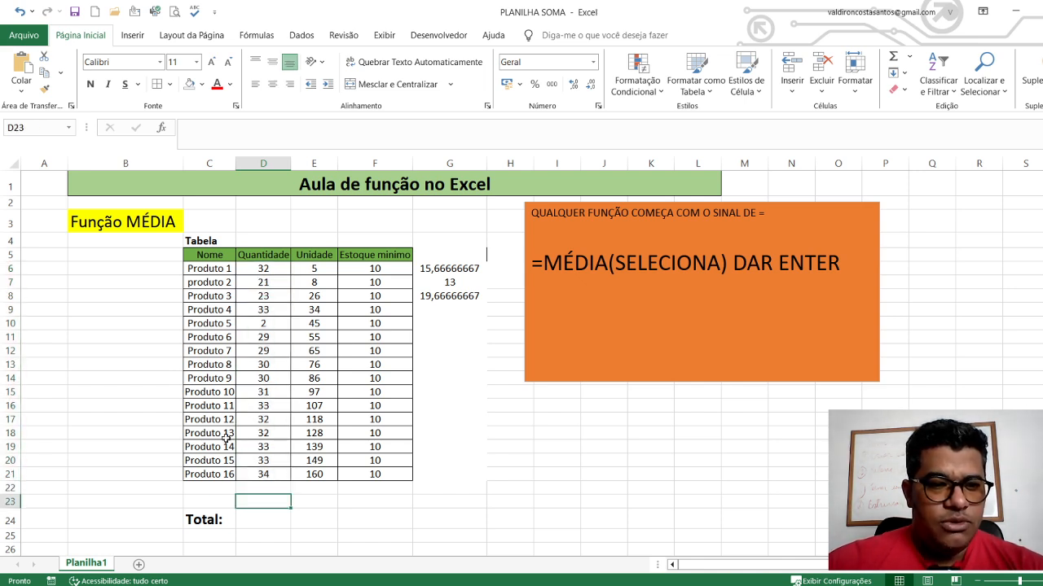
left_click_drag(268, 268, 259, 478)
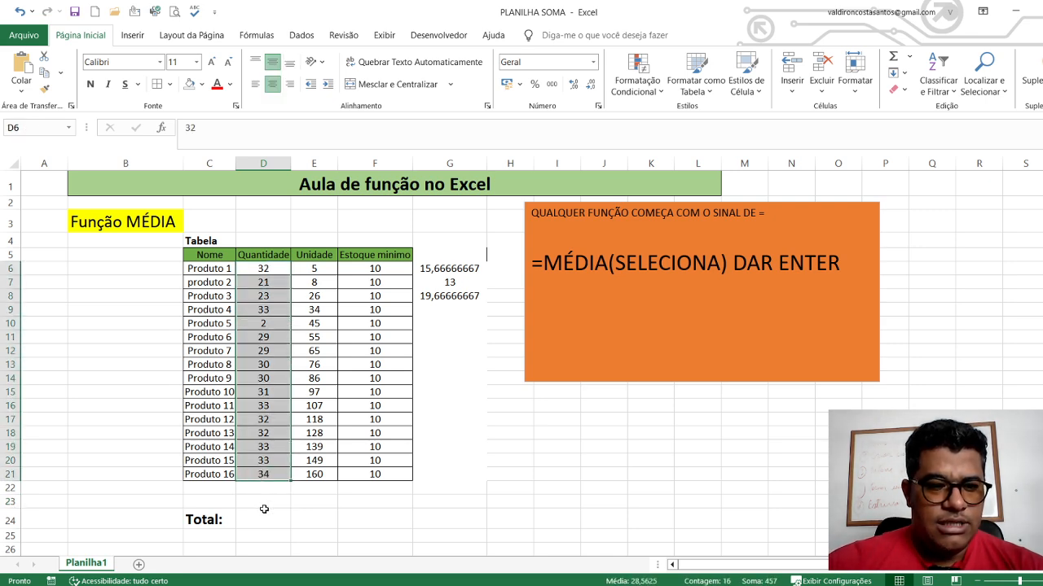
Average the Quantidade column in D23 with =MÉDIA(D6:D21), check the entry, and clear the cell
left_click(257, 505)
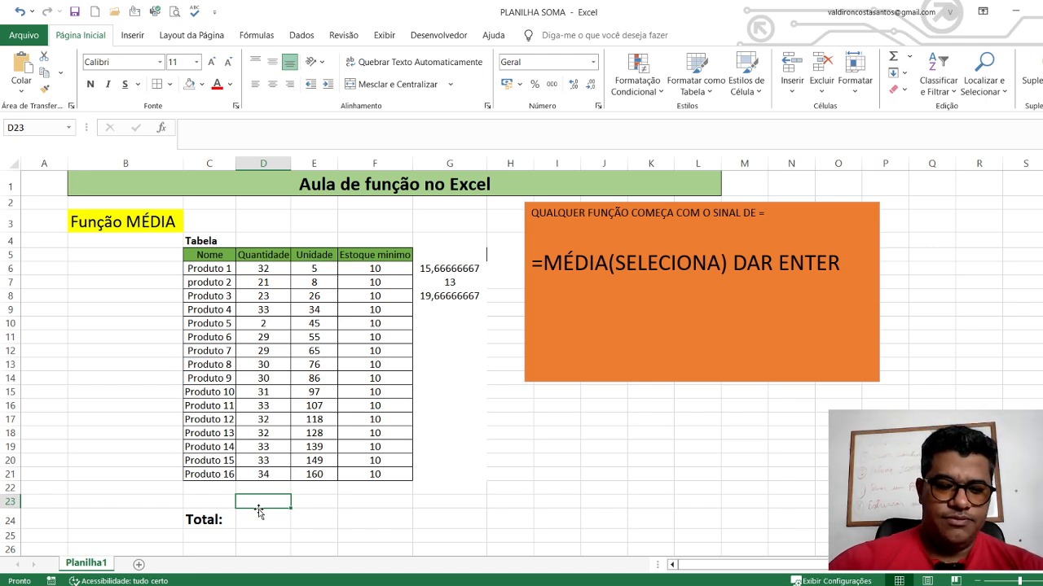
type("=MEDIA(")
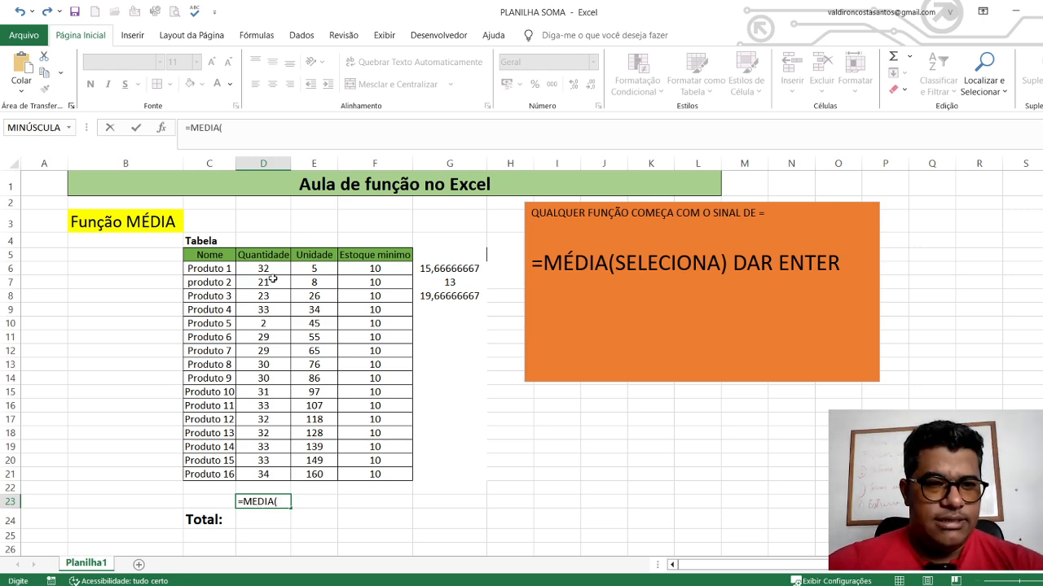
left_click_drag(266, 269, 264, 476)
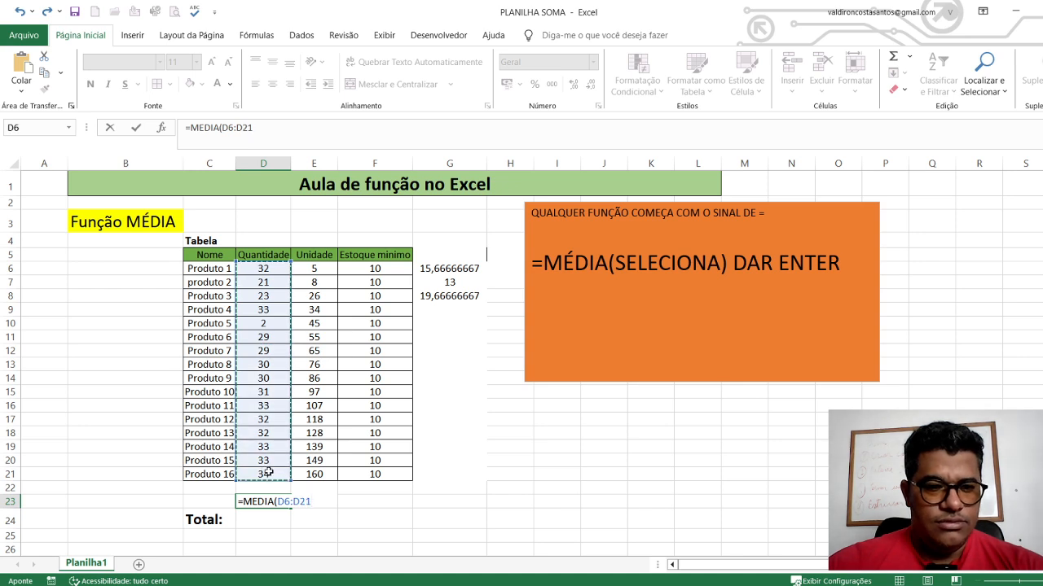
type(")")
key("Return")
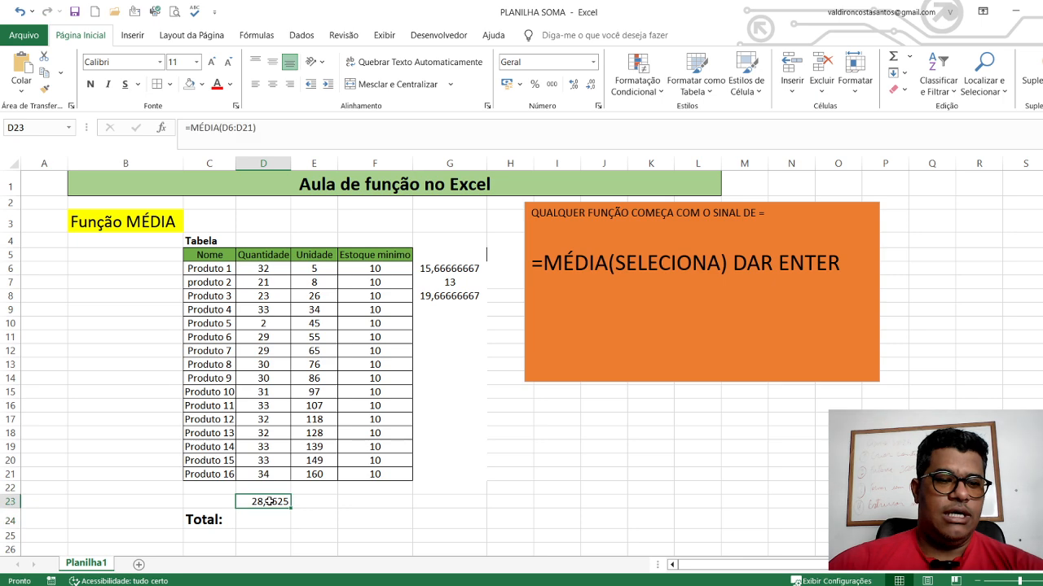
double_click(272, 502)
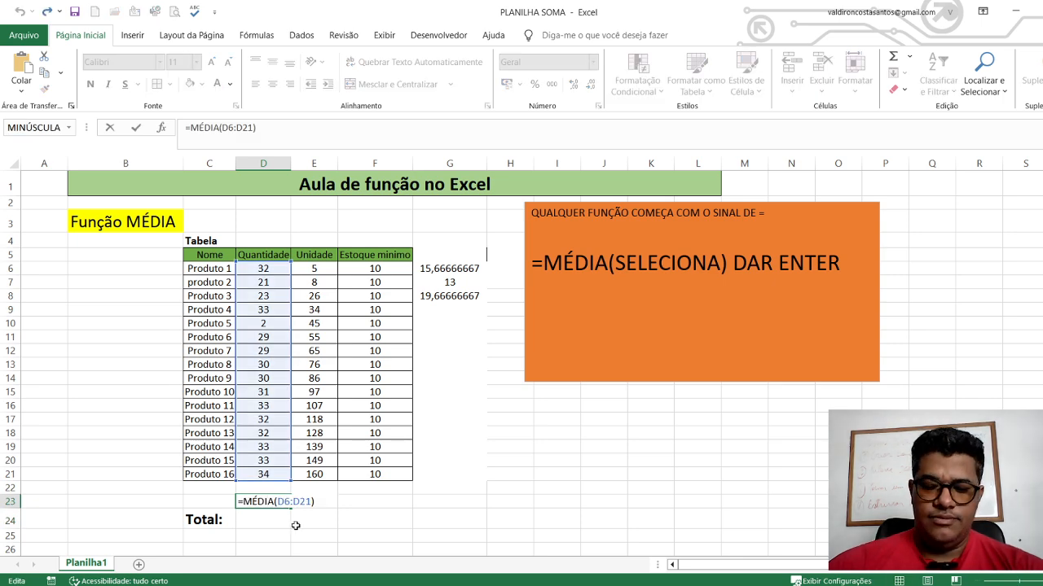
key("Return")
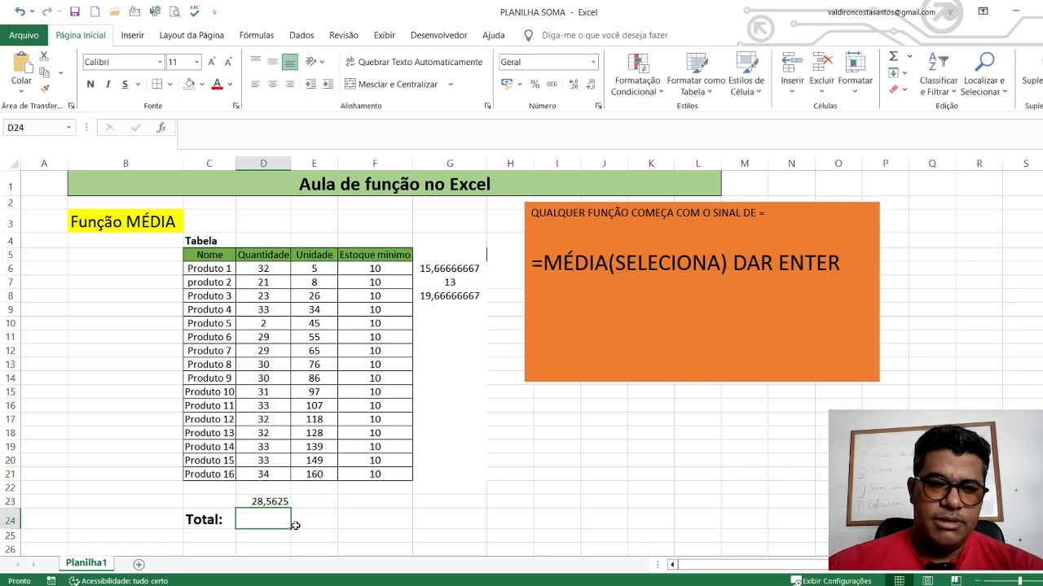
left_click(288, 503)
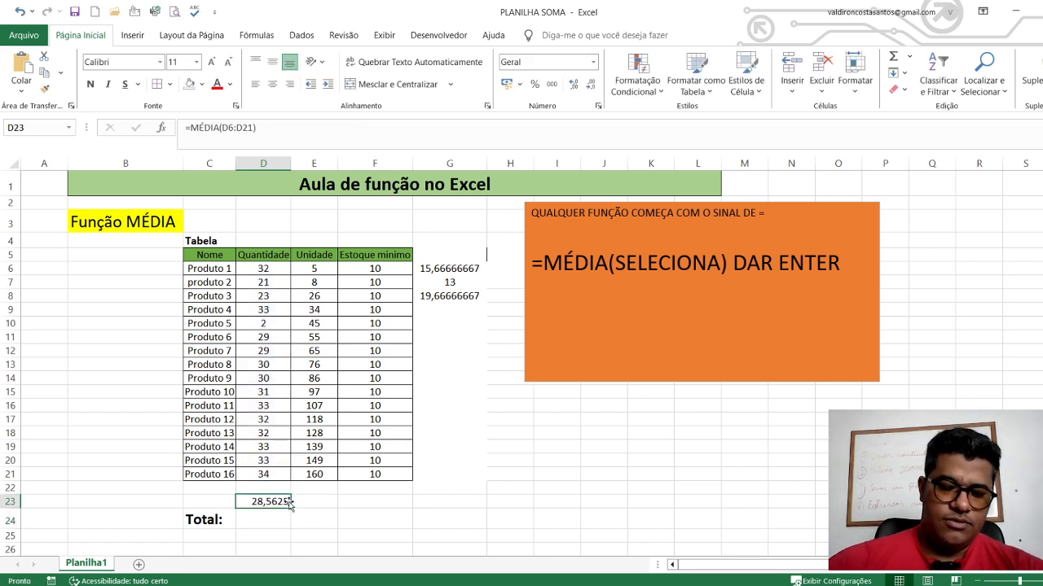
key("Delete")
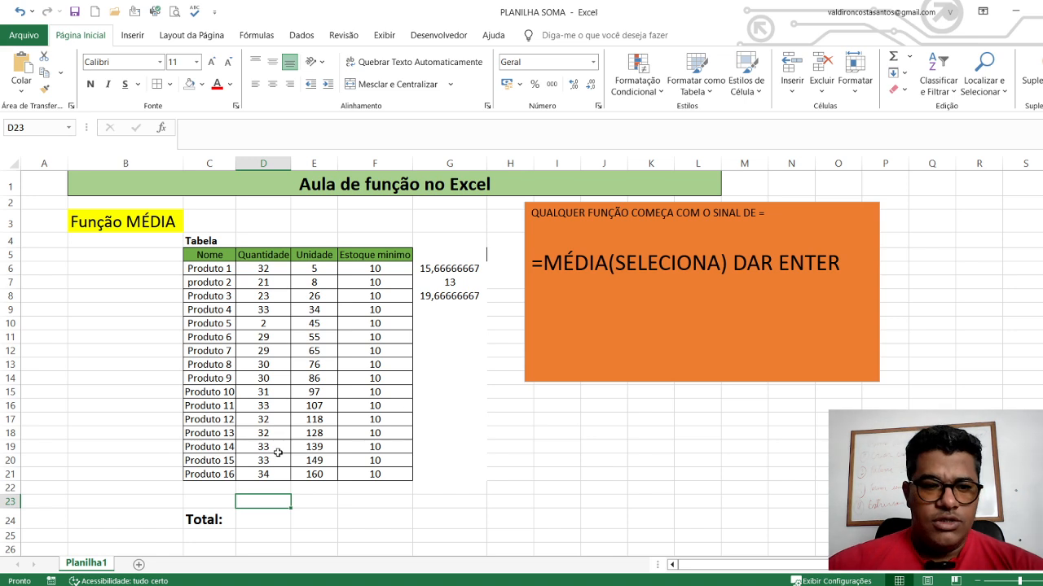
Insert an automatic Média over D6:D22 in D23, check its formula, and clear the cell
left_click_drag(422, 506, 427, 521)
left_click(258, 513)
key("Up")
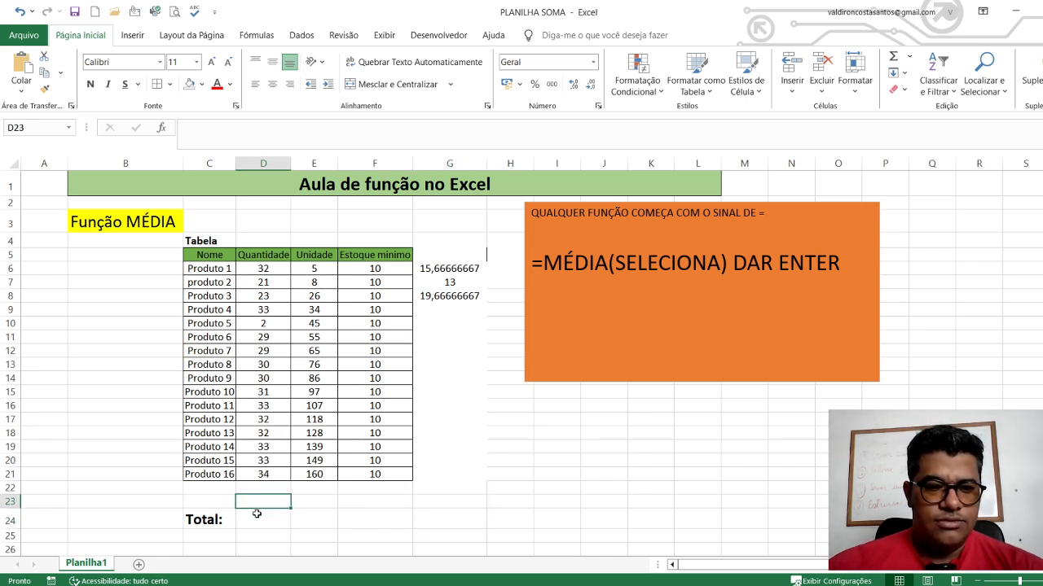
left_click(911, 59)
left_click(920, 97)
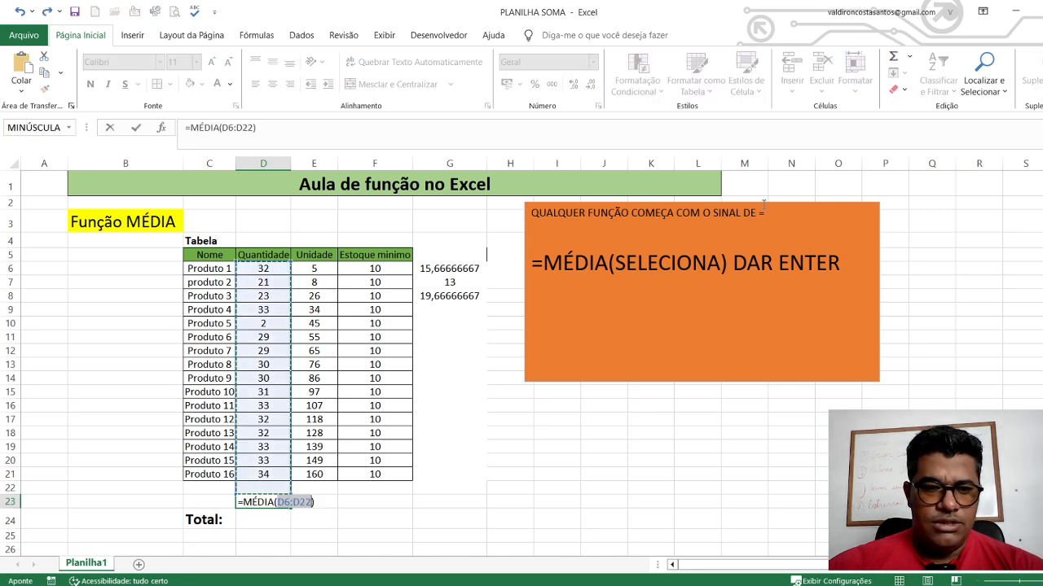
key("Return")
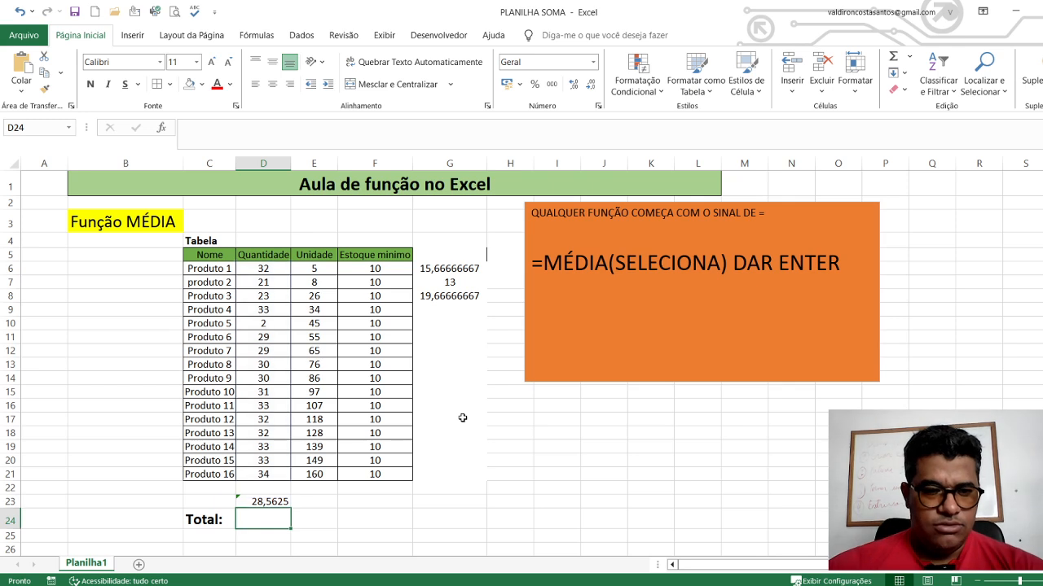
left_click(249, 502)
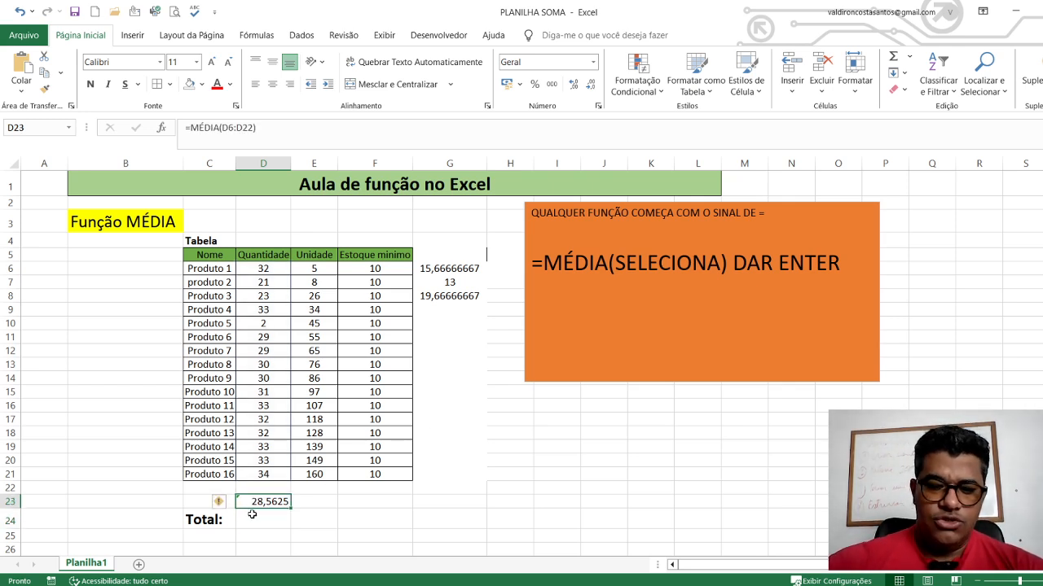
key("Delete")
Insert an automatic Média of the Quantidade values D6:D21 directly below them in D22, and clear it again
key("Up")
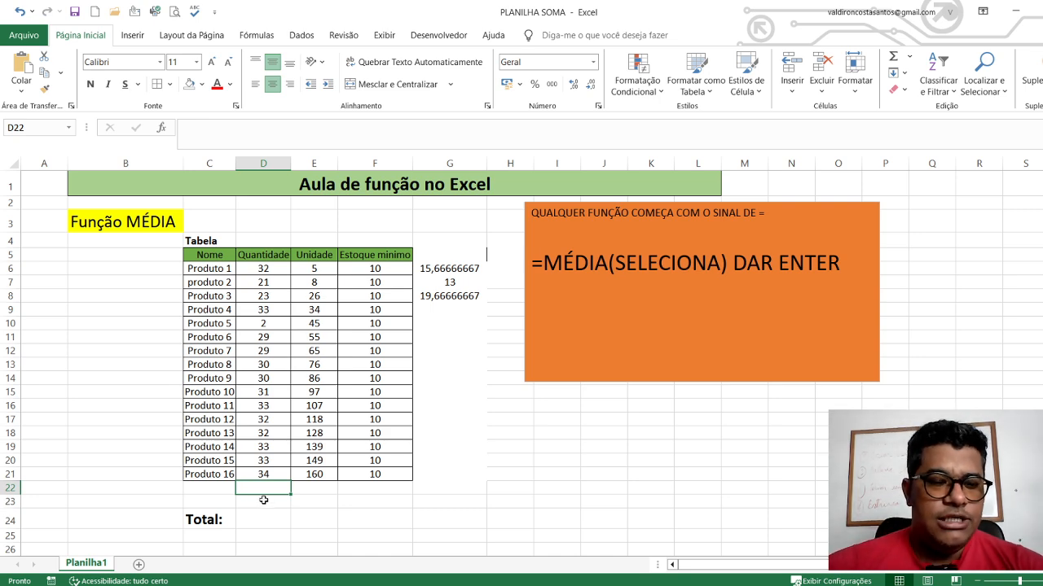
left_click(345, 513)
left_click(262, 486)
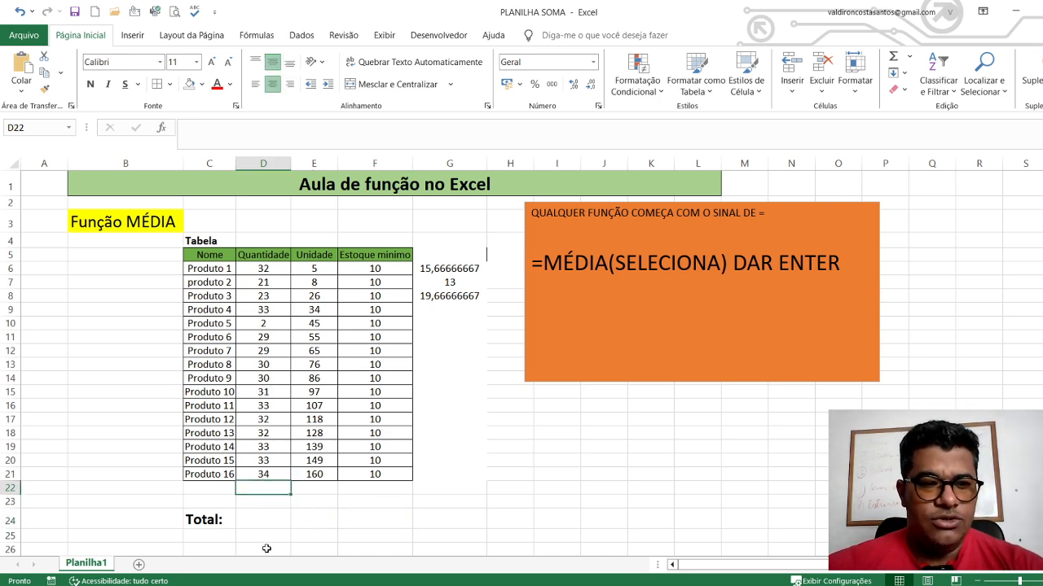
left_click(910, 57)
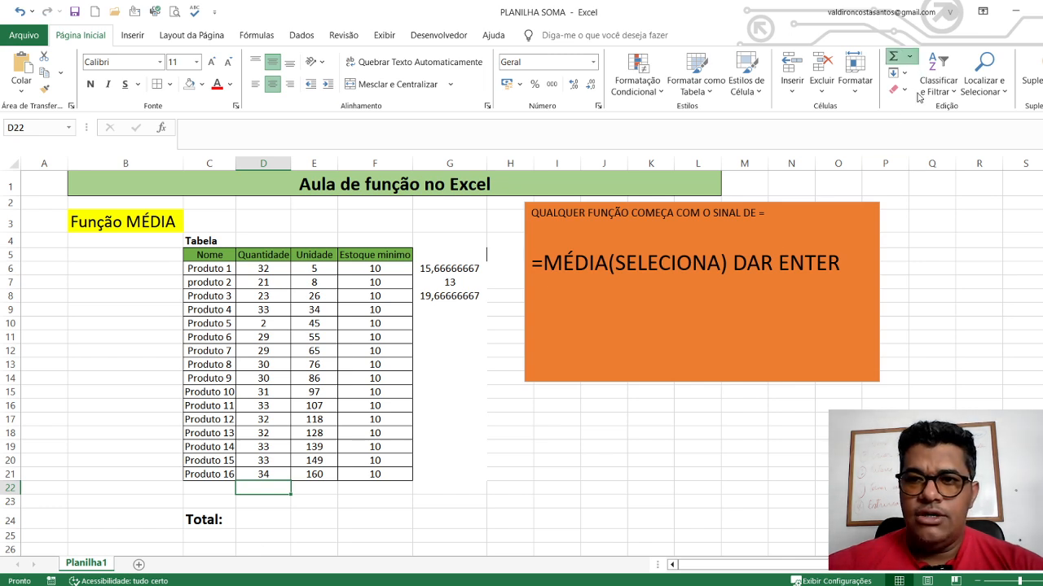
left_click(913, 92)
key("Return")
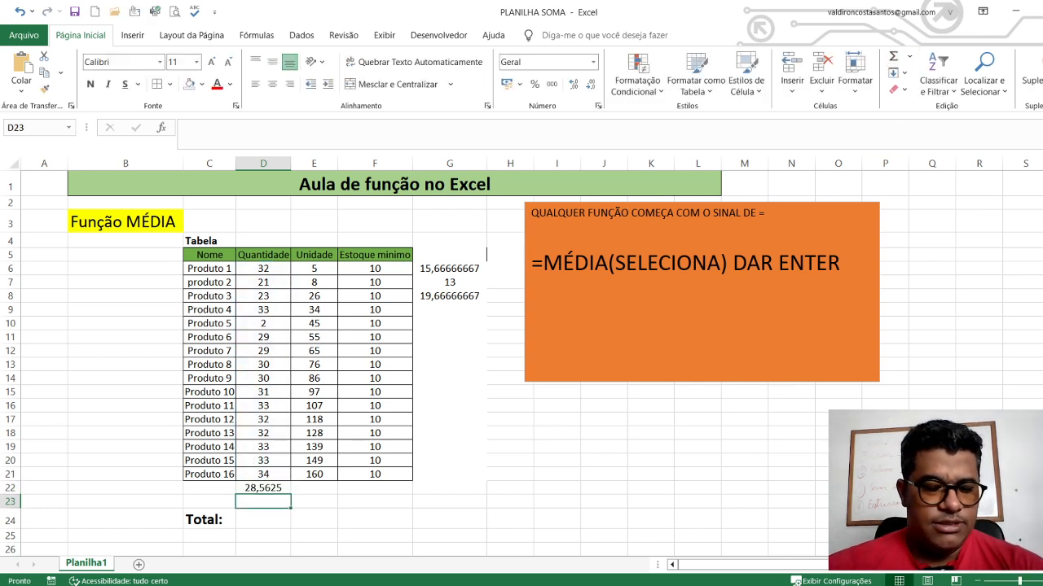
left_click(272, 487)
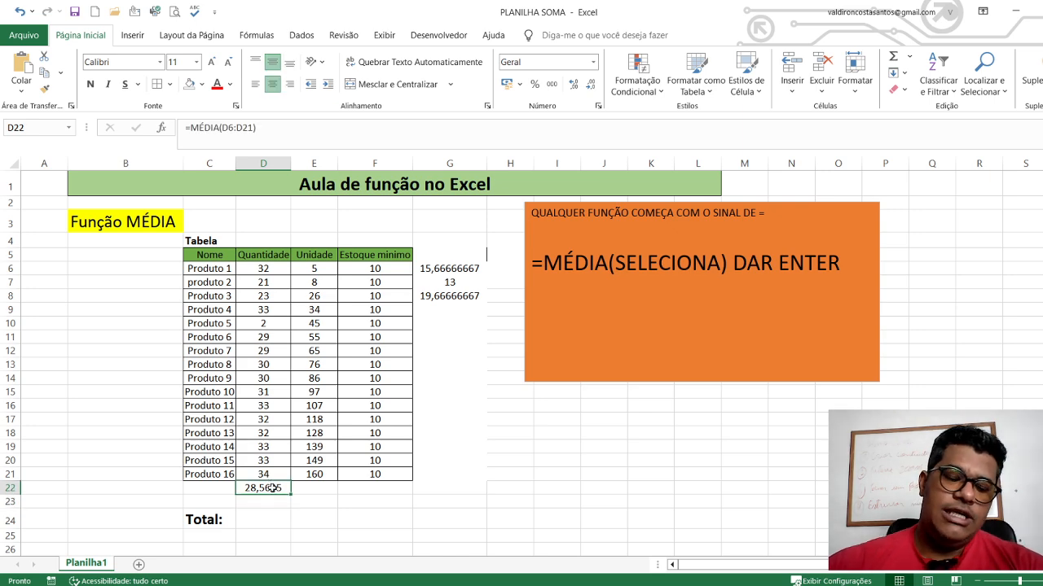
key("Delete")
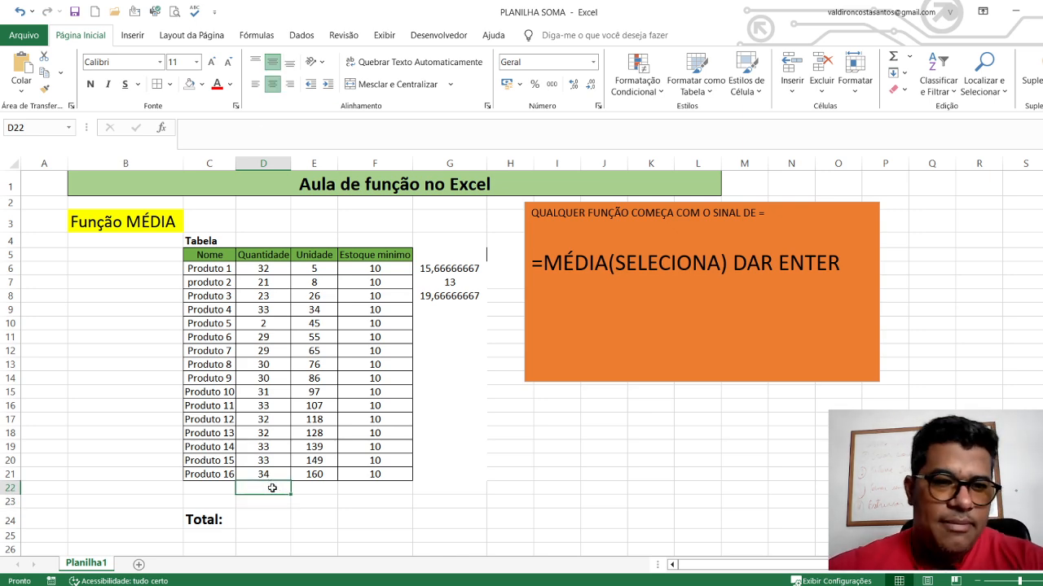
Select the Quantidade, Unidade and Estoque mínimo headers one after another to examine the three columns
left_click(262, 257)
left_click(327, 257)
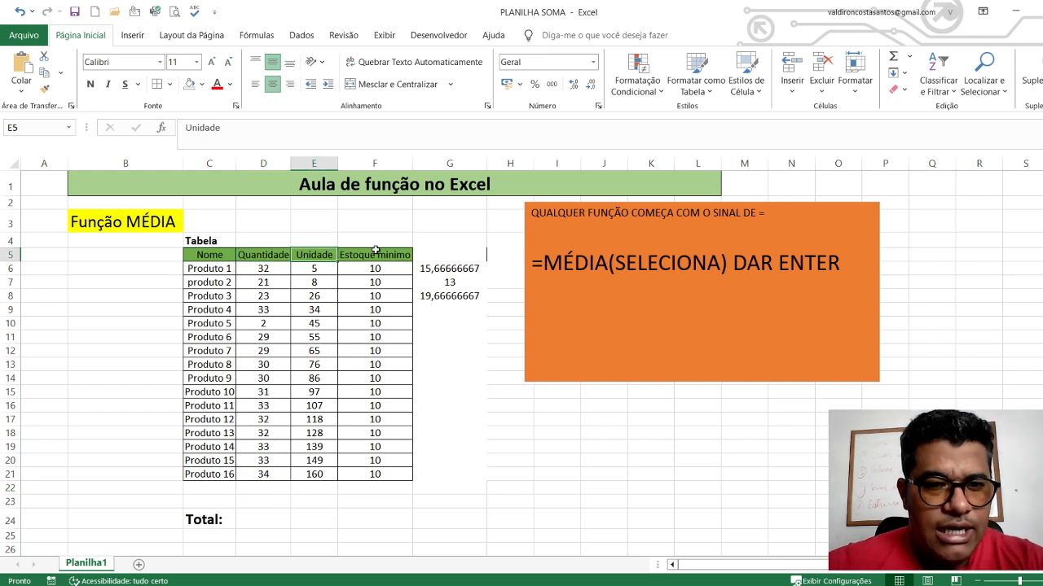
left_click(375, 254)
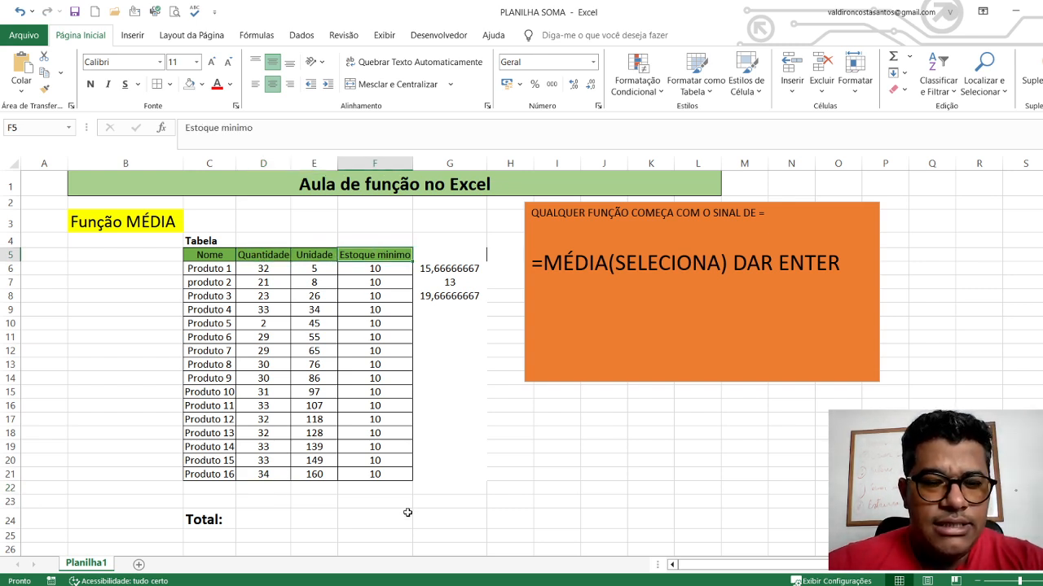
Set the Estoque mínimo of Produto 12, 13, 14 and 15 to 5, 3, 9 and 6
left_click(371, 420)
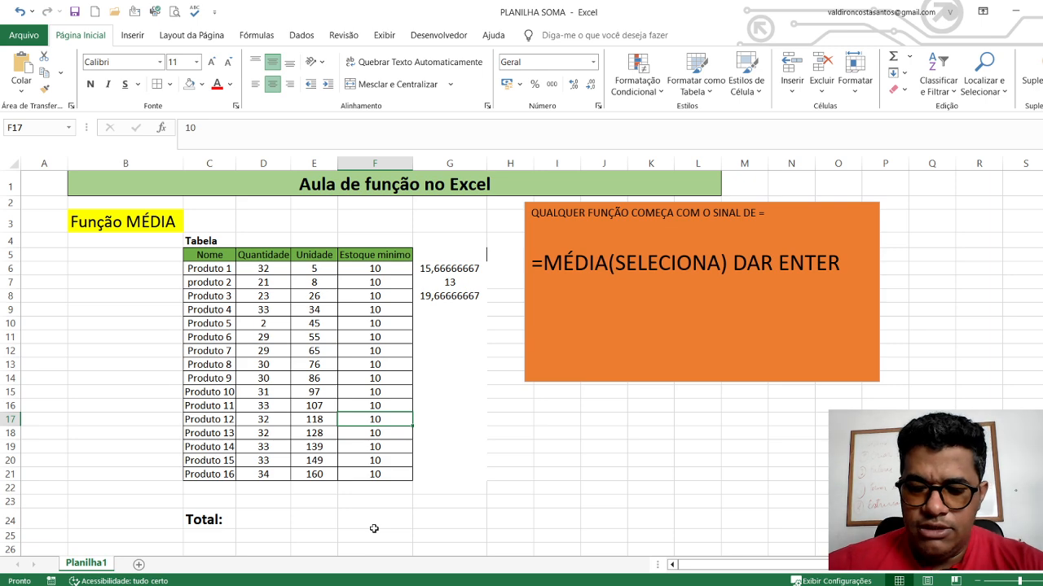
type("5")
key("Return")
type("3")
key("Return")
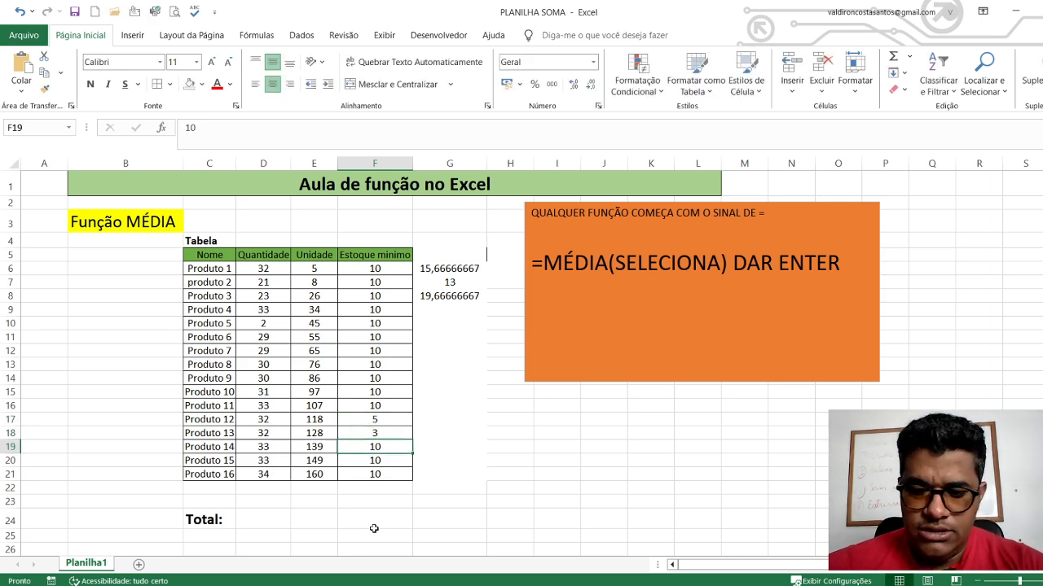
type("9")
key("Return")
type("6")
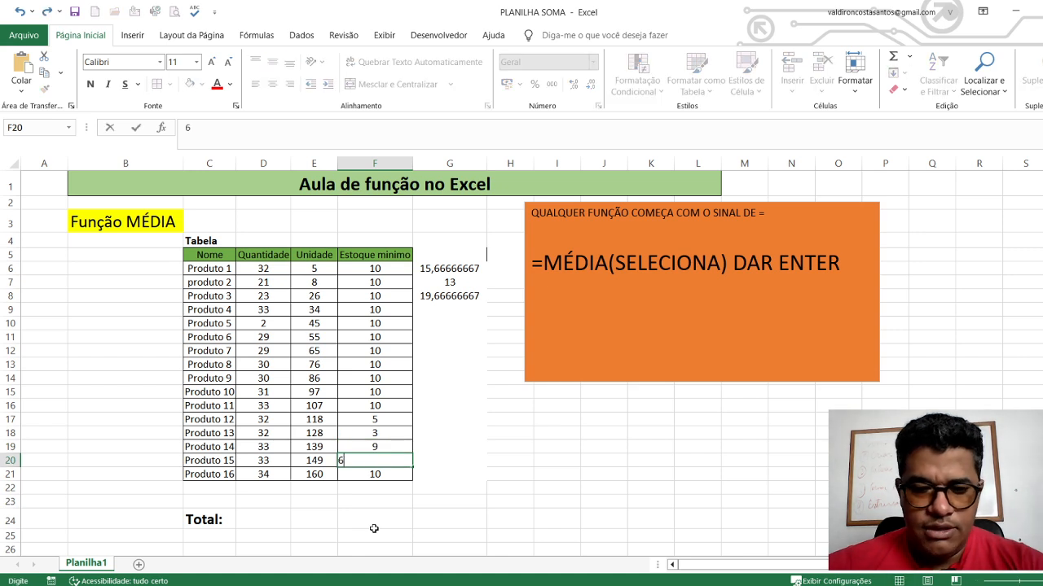
key("Return")
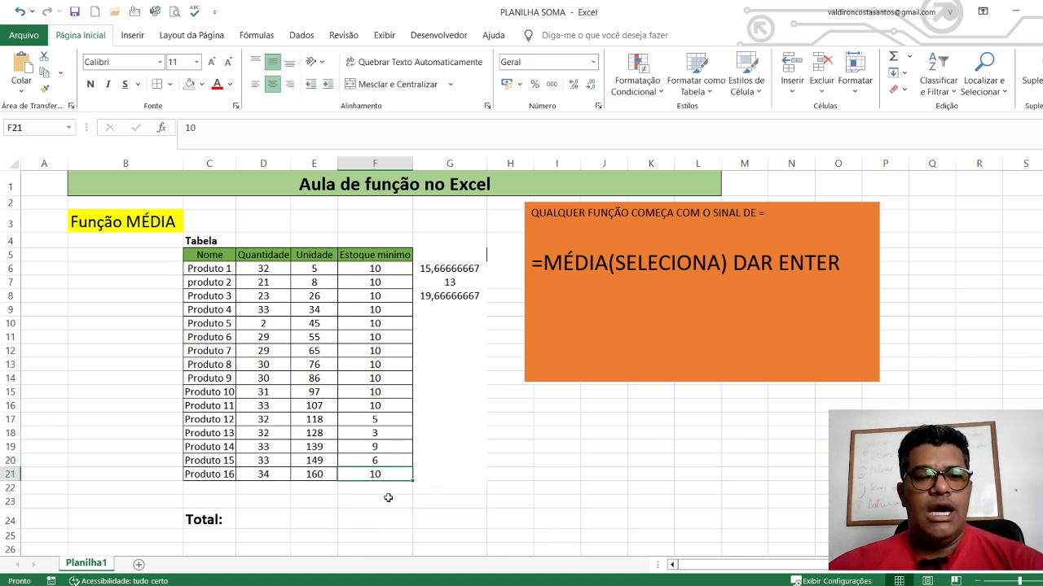
Insert automatic Média formulas in D22:F22 for all three numeric columns at once and check the one in D22
left_click(275, 487)
left_click_drag(300, 487, 393, 489)
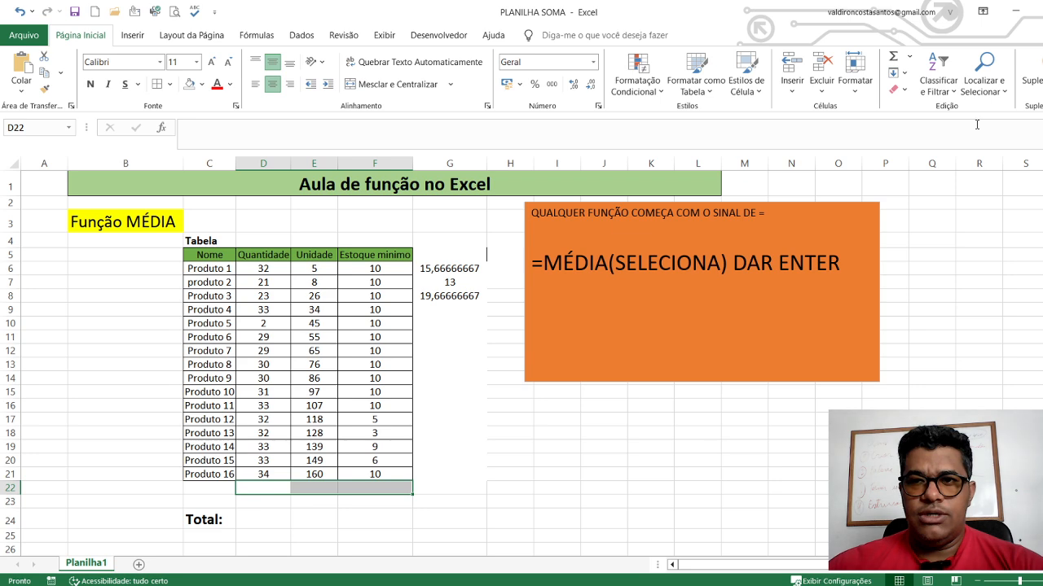
left_click(915, 98)
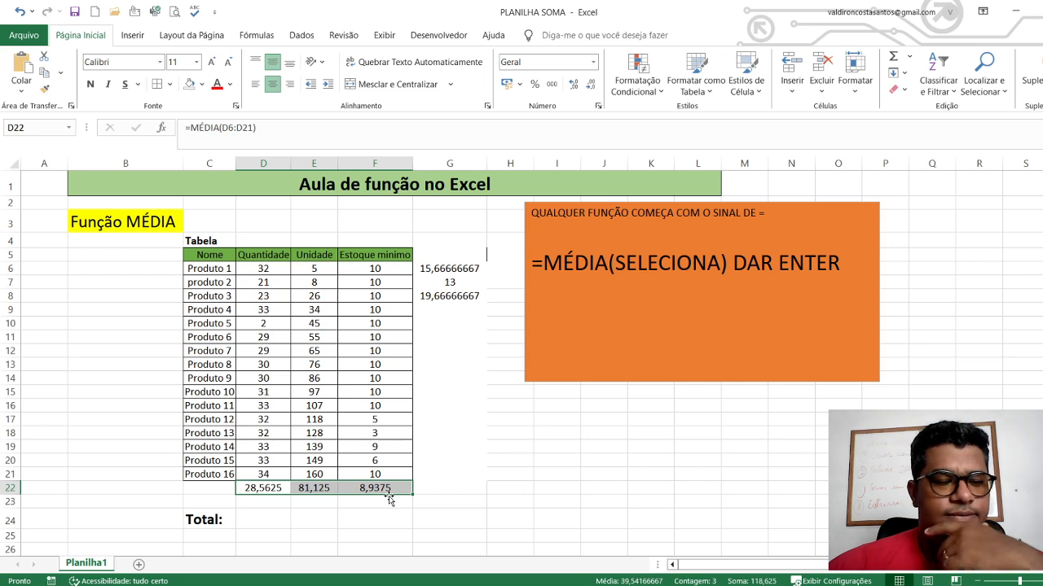
left_click(259, 514)
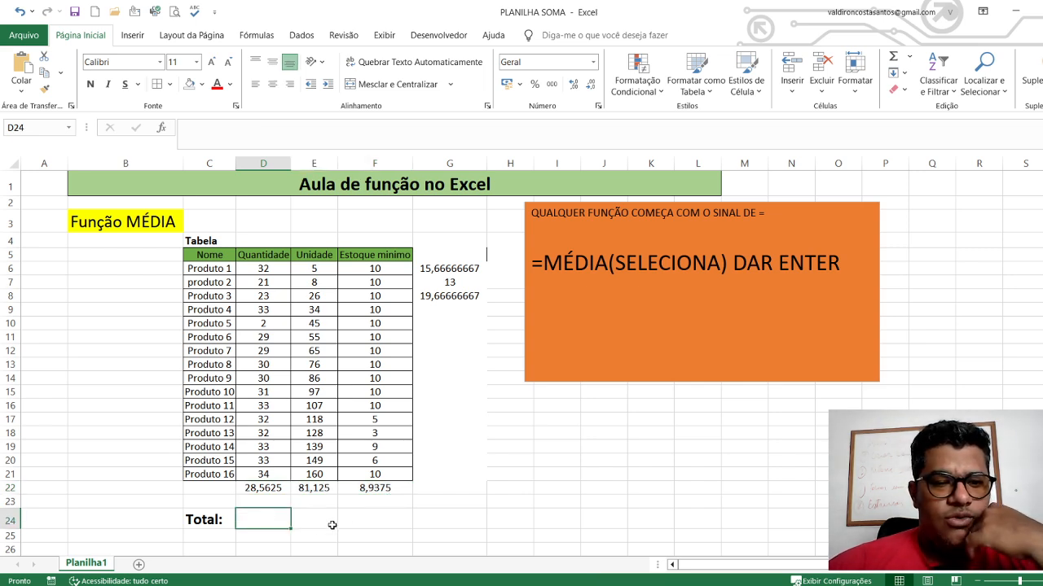
left_click(257, 489)
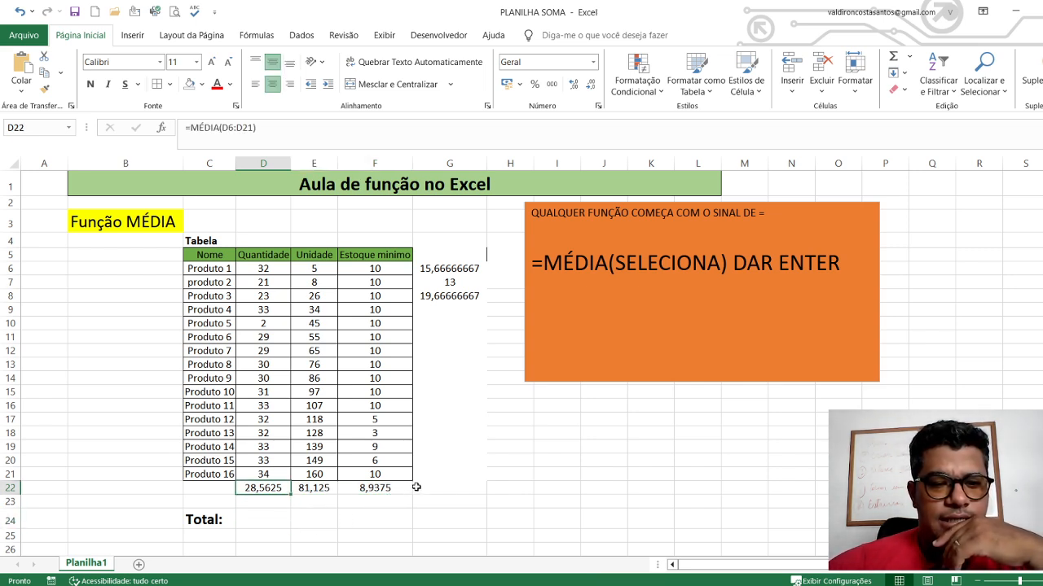
Average the three column averages D22:F22 in G22 with a MÉDIA formula and check the formula
left_click(449, 488)
type("=")
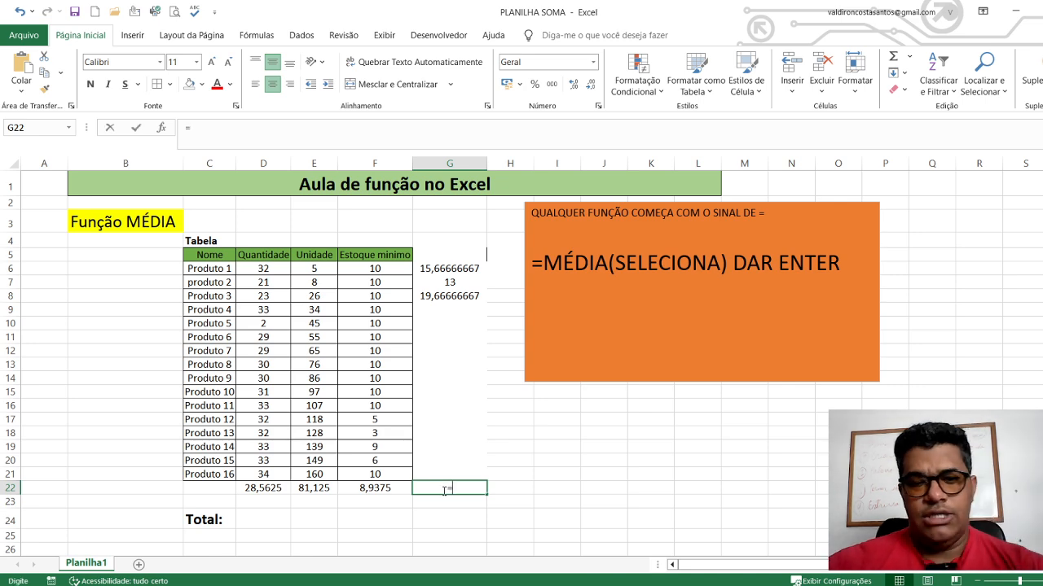
type("MED")
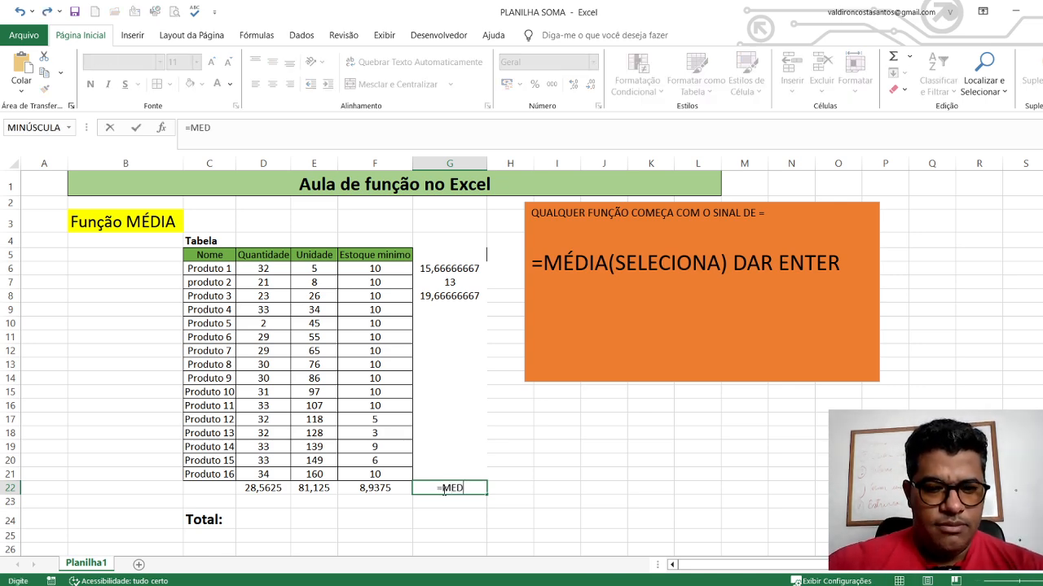
type("IA(")
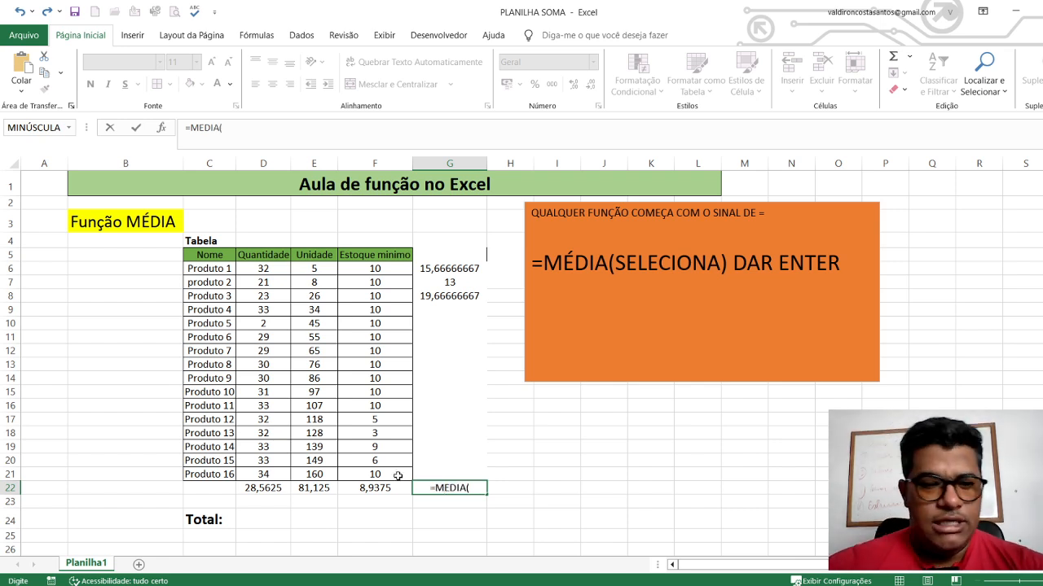
left_click_drag(278, 488, 374, 488)
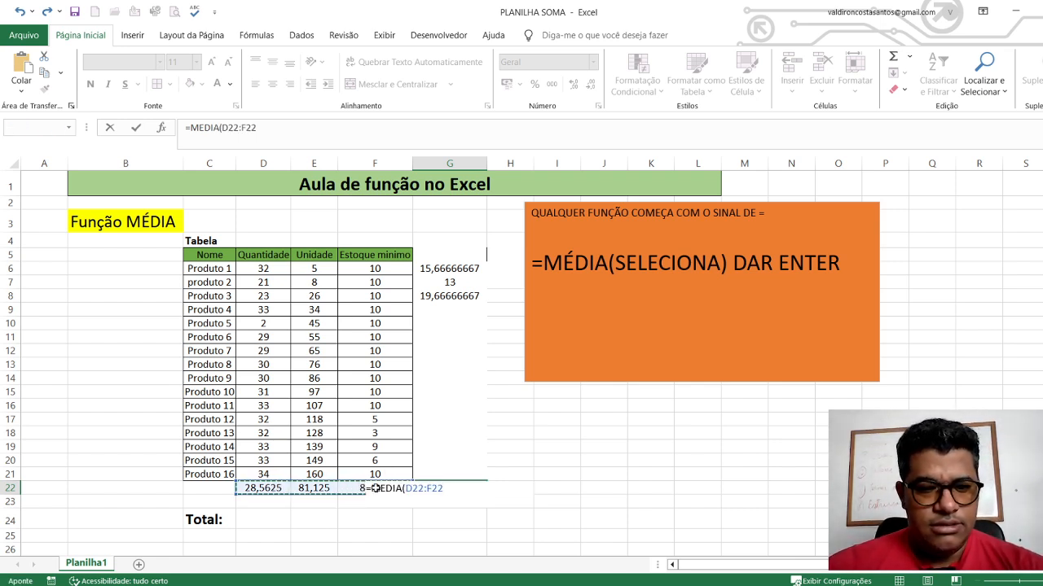
key("Return")
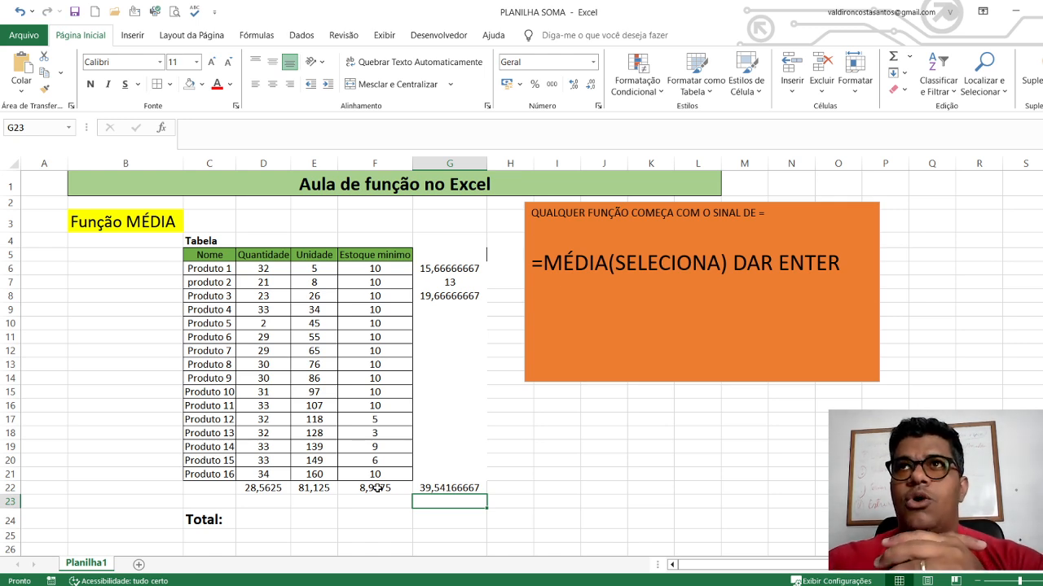
left_click(429, 480)
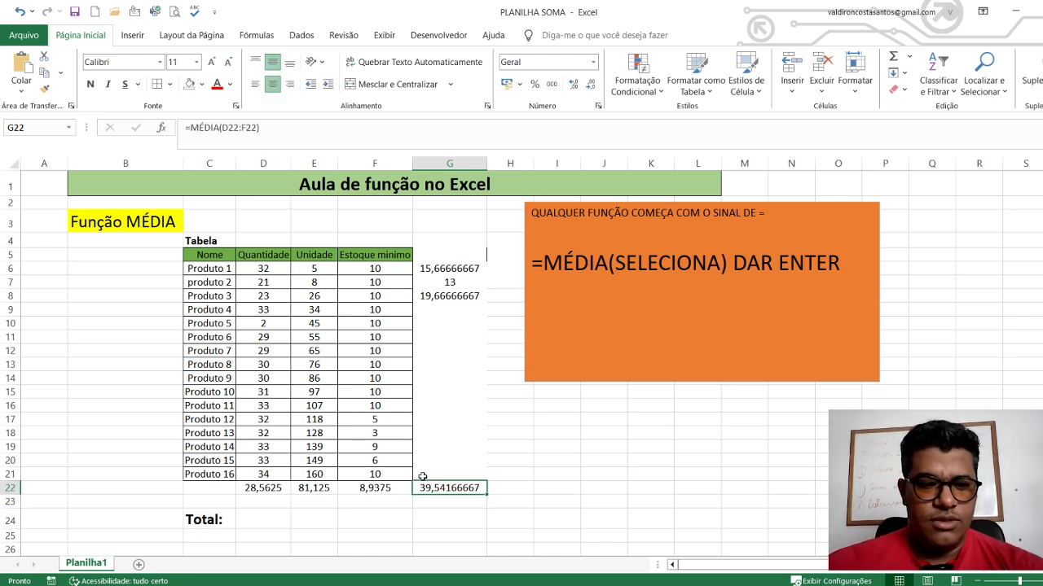
Clear the averages in D22:G22 and select the first Quantidade, Unidade and Estoque mínimo values in turn
left_click_drag(258, 487, 439, 489)
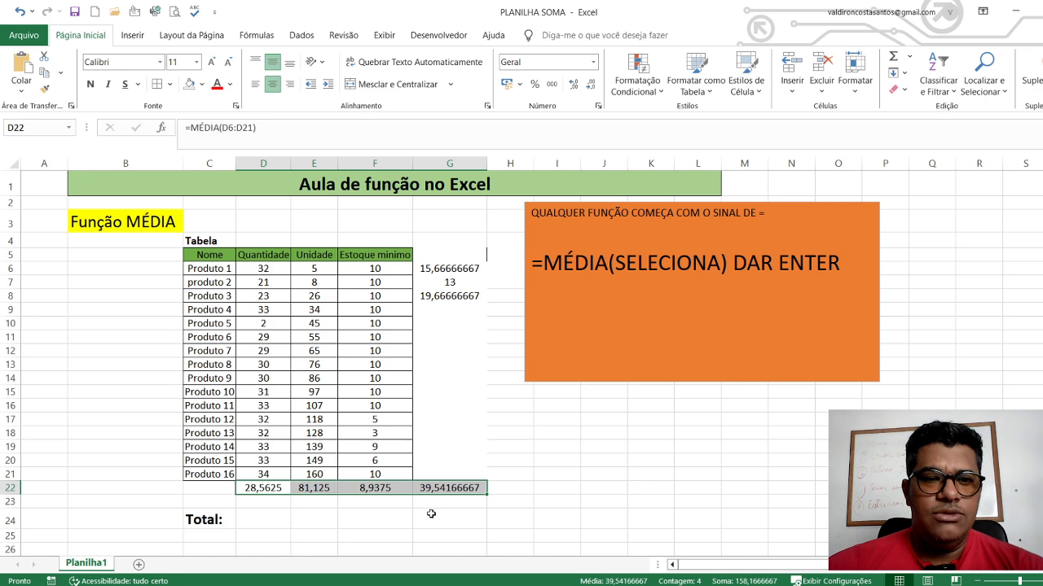
key("Delete")
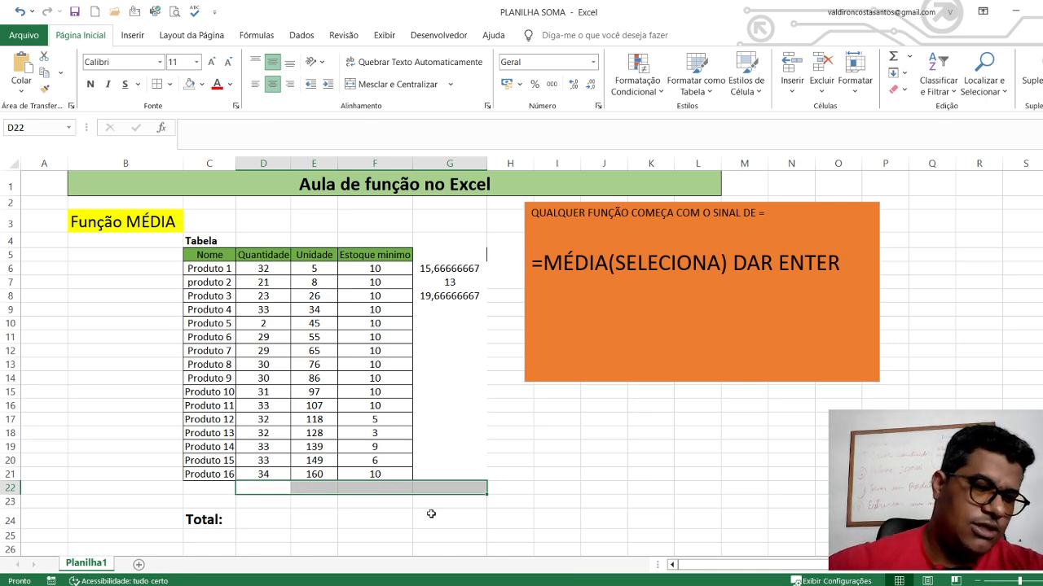
left_click(538, 474)
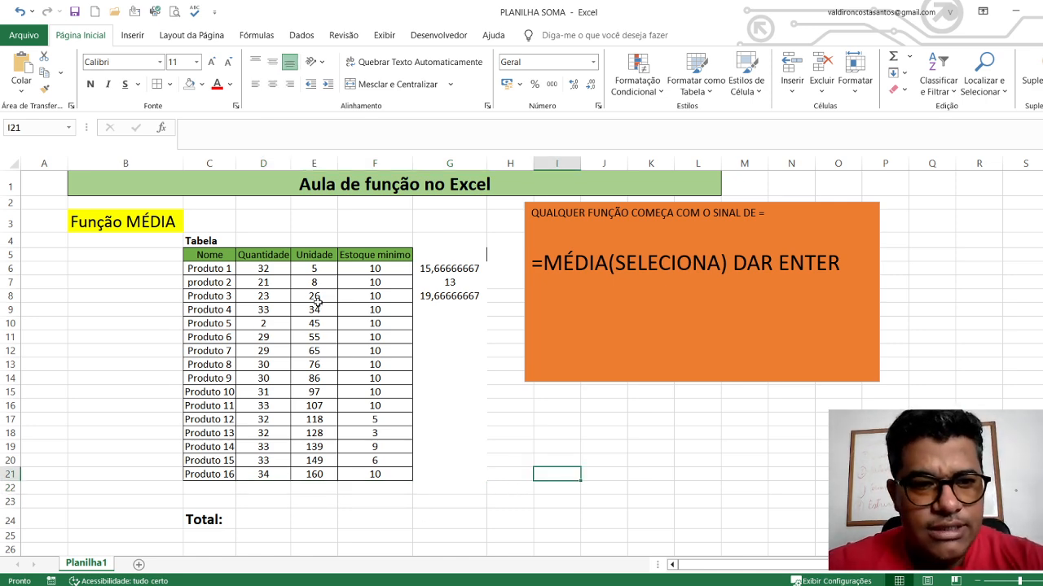
left_click(261, 269)
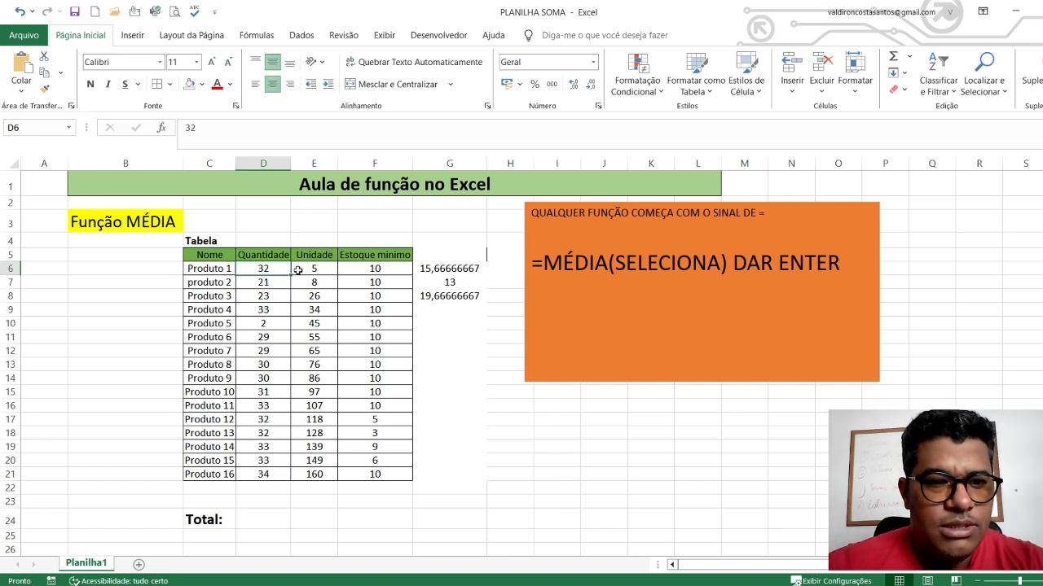
left_click(298, 270)
left_click(363, 268)
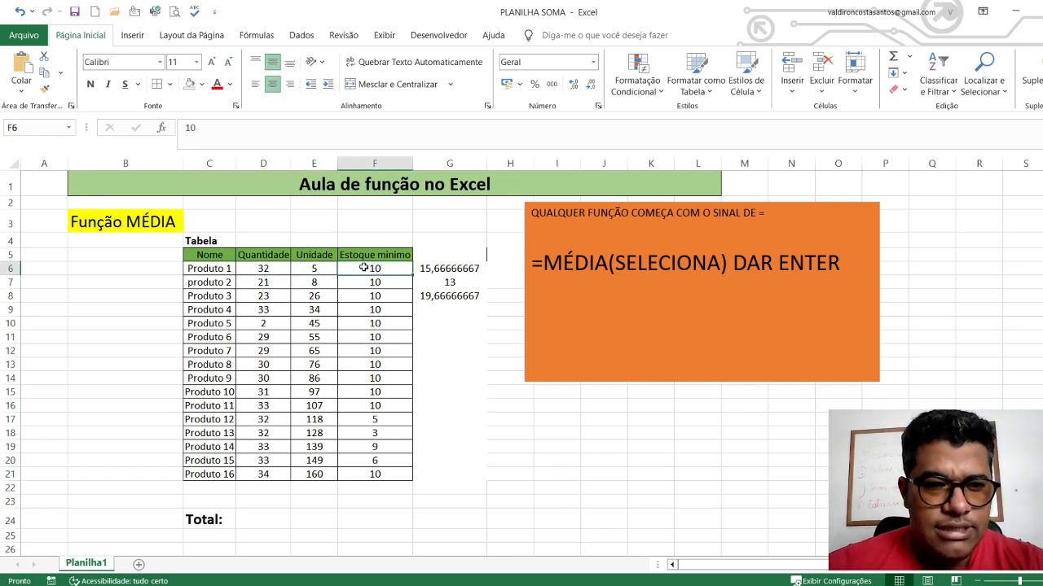
Move the Total: label from C24 down to C28 to free the rows below the table
left_click(247, 502)
left_click(212, 519)
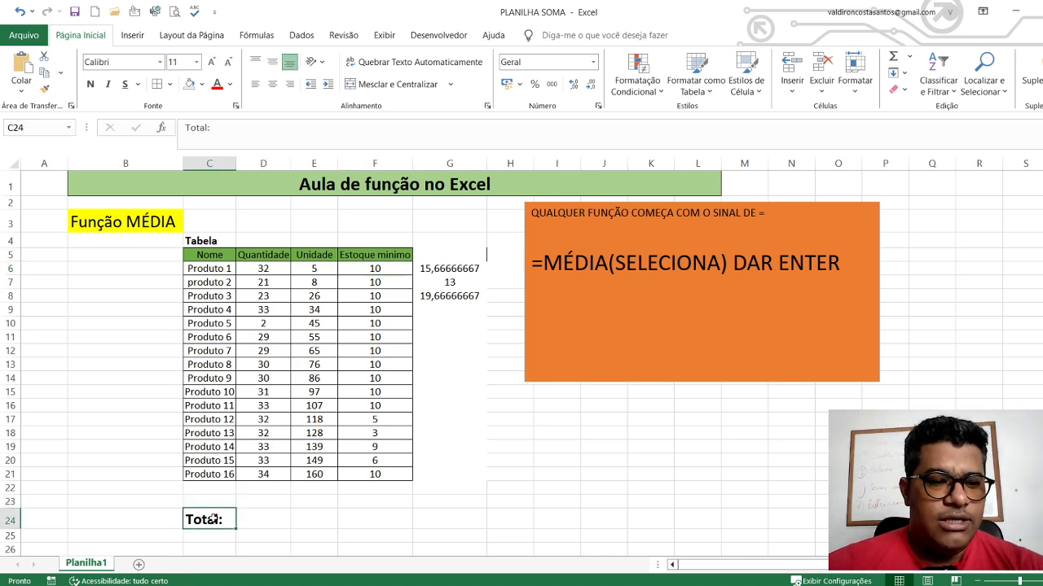
scroll(220, 514, "down", 2)
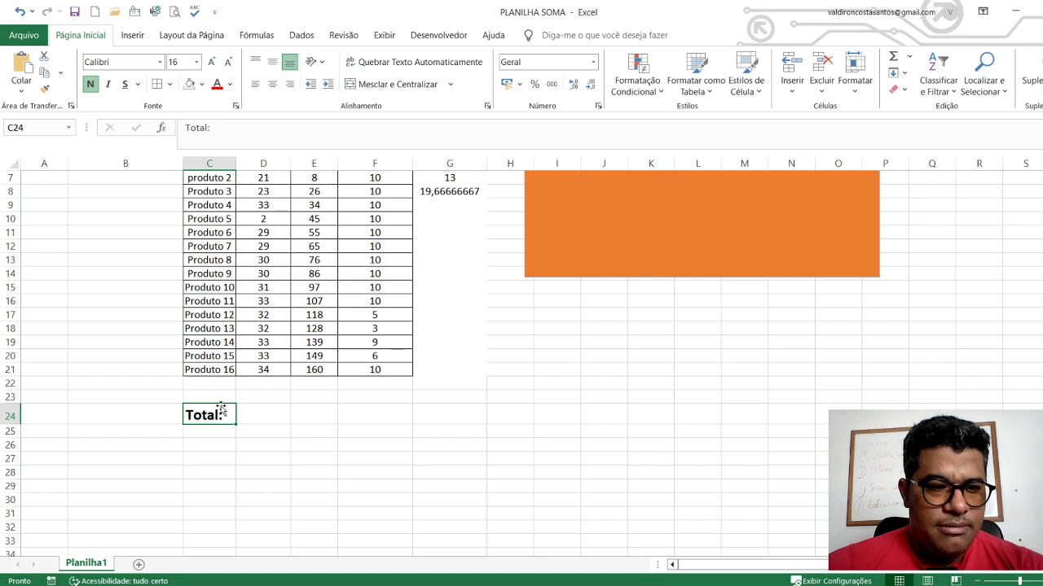
left_click_drag(221, 410, 229, 470)
left_click(295, 473)
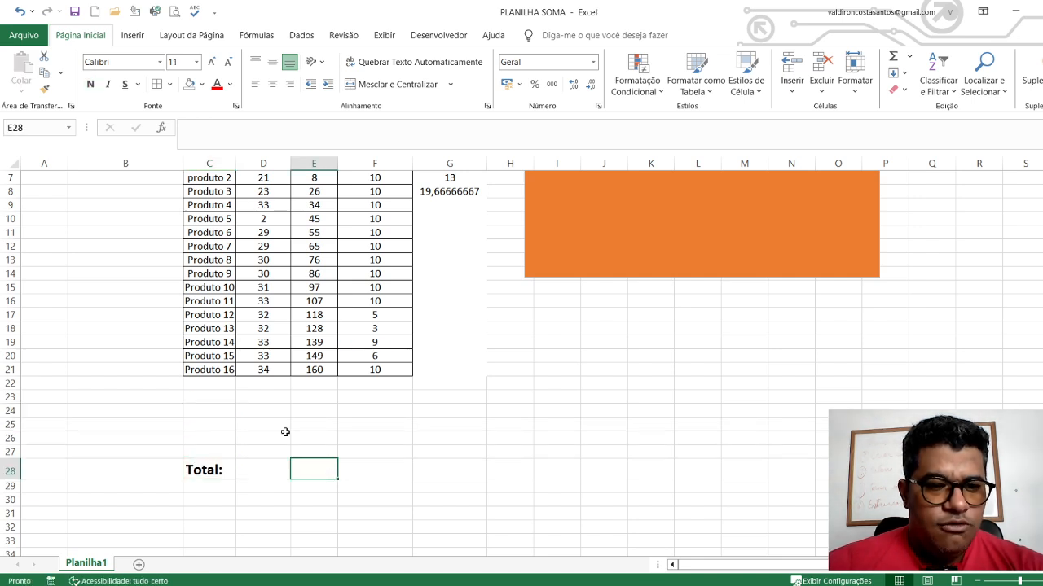
left_click(259, 404)
Insert an automatic sum of the Quantidade column in D23 and centre the cell's content
scroll(259, 405, "up", 2)
left_click(263, 270)
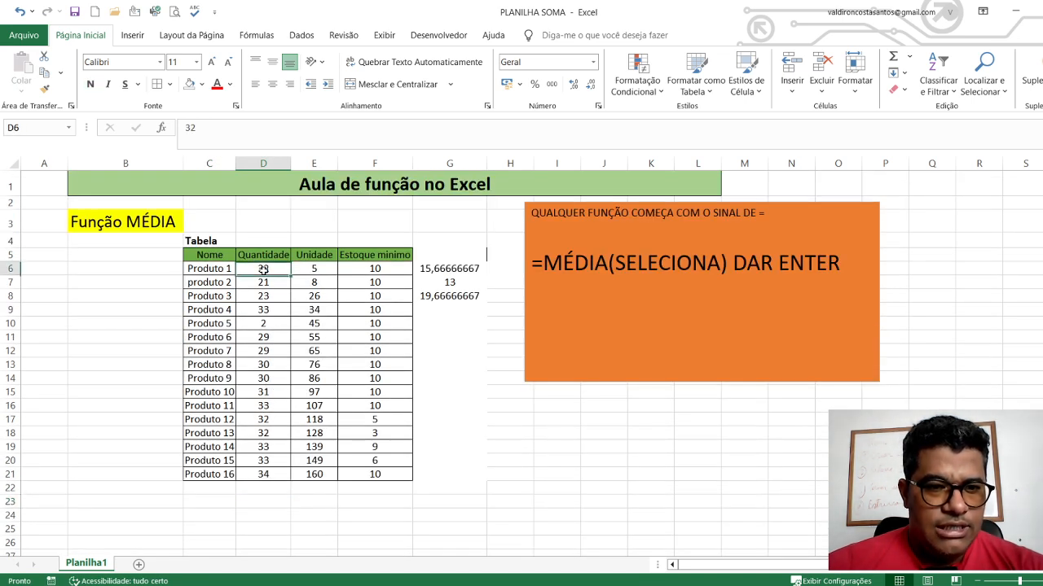
left_click_drag(263, 270, 268, 495)
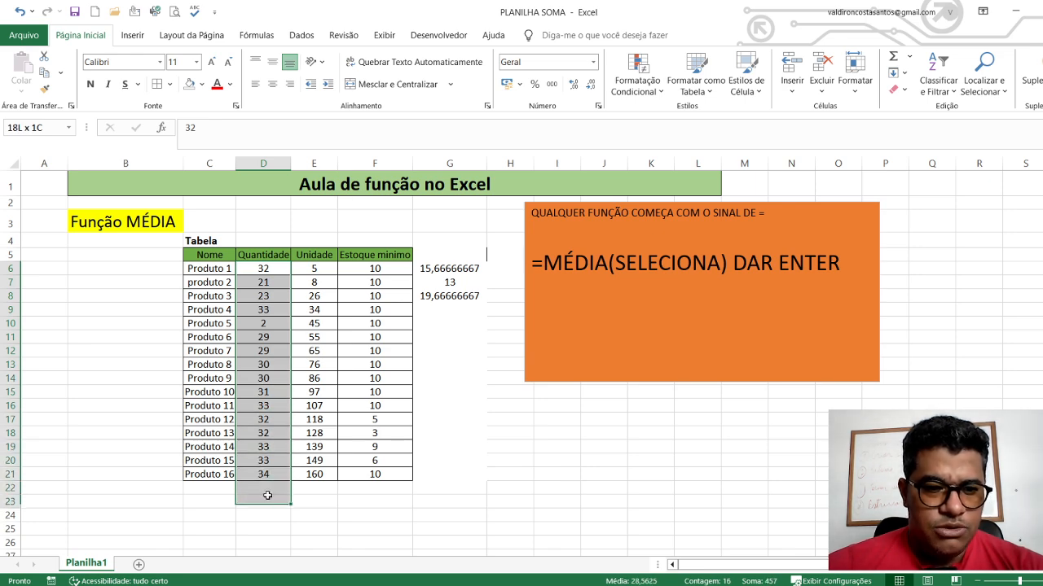
left_click(893, 56)
left_click(396, 512)
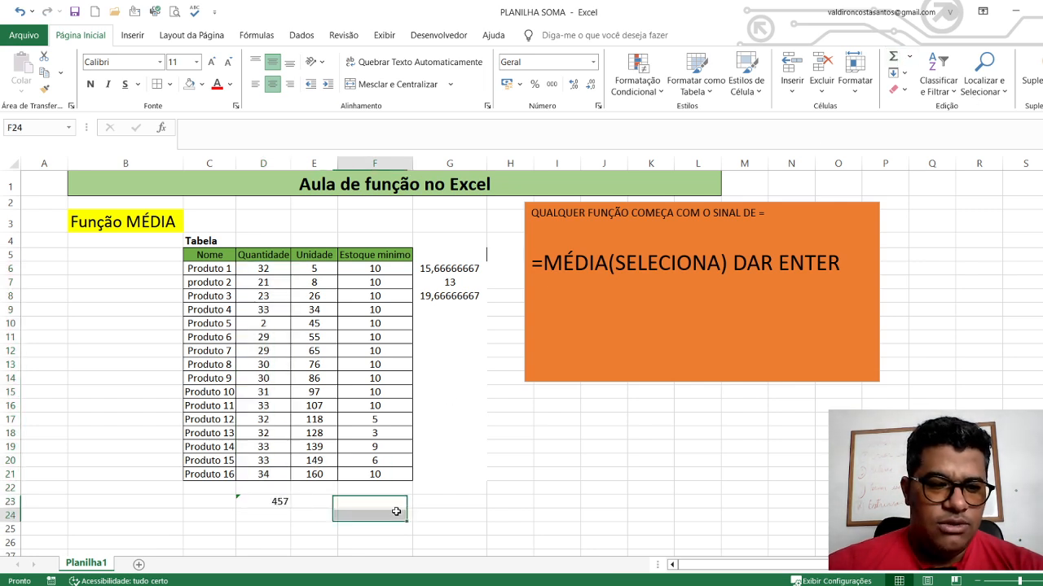
left_click(273, 500)
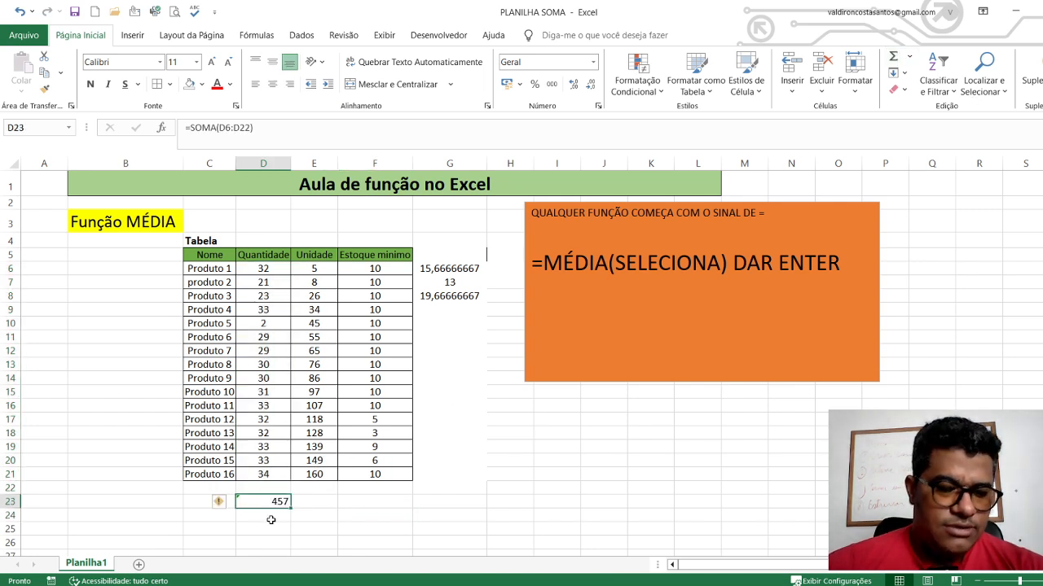
left_click(272, 84)
left_click(558, 487)
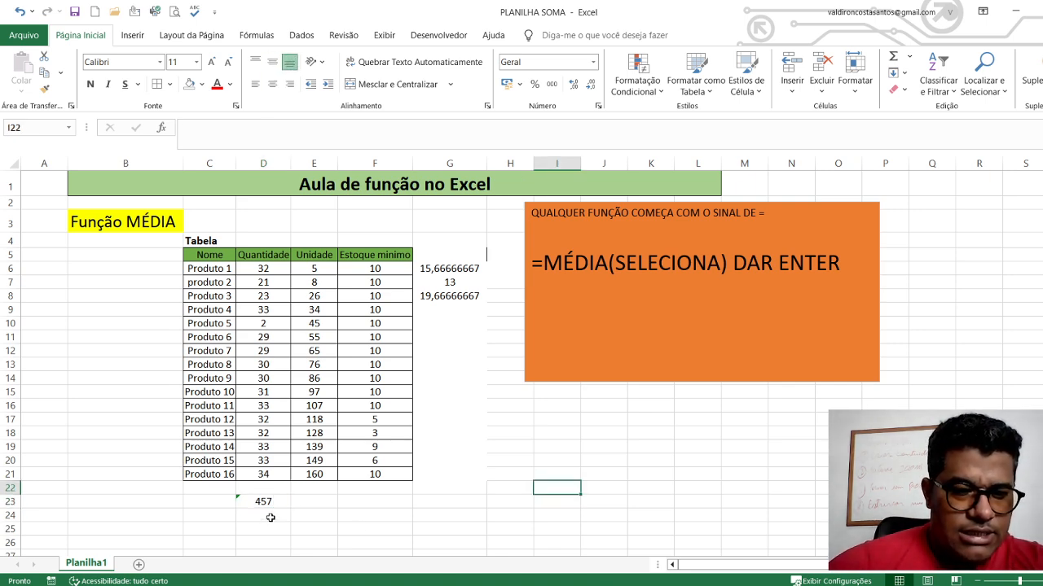
Calculate the Quantidade average manually in D25 by dividing the sum in D23 by 16
left_click(270, 518)
left_click(270, 534)
left_click(262, 503)
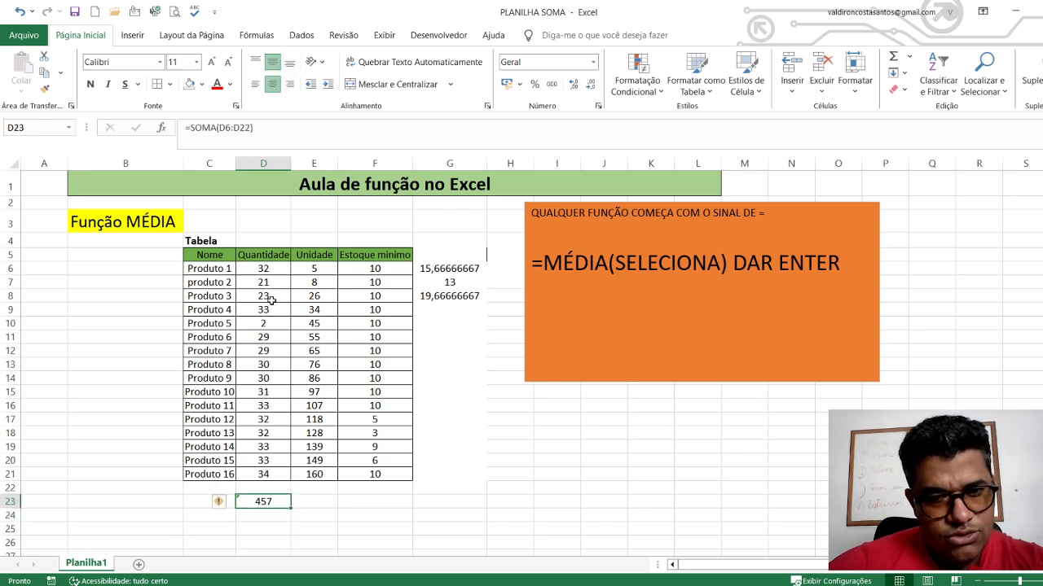
left_click_drag(269, 269, 271, 484)
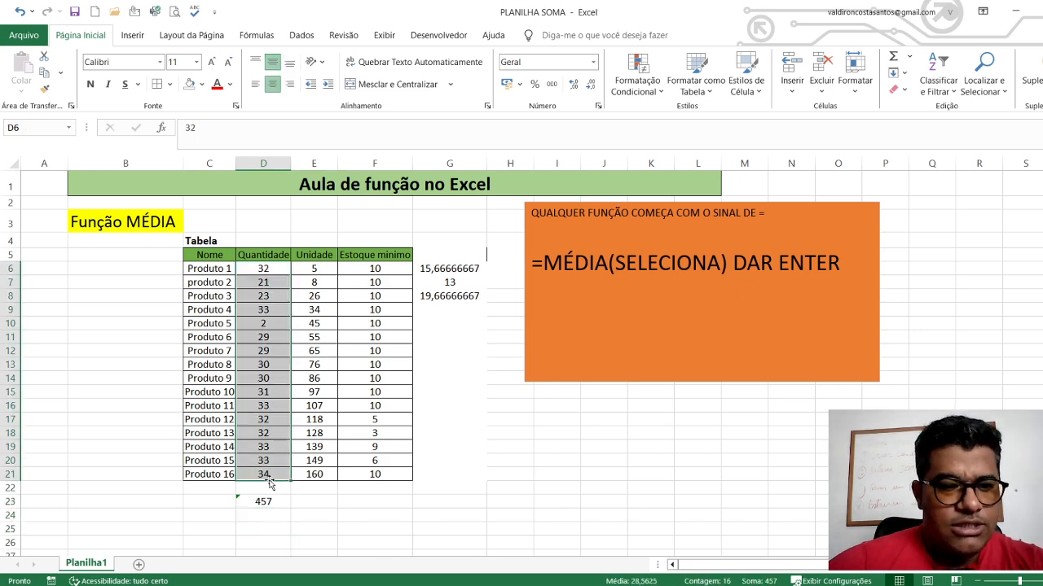
scroll(272, 482, "down", 1)
left_click(264, 470)
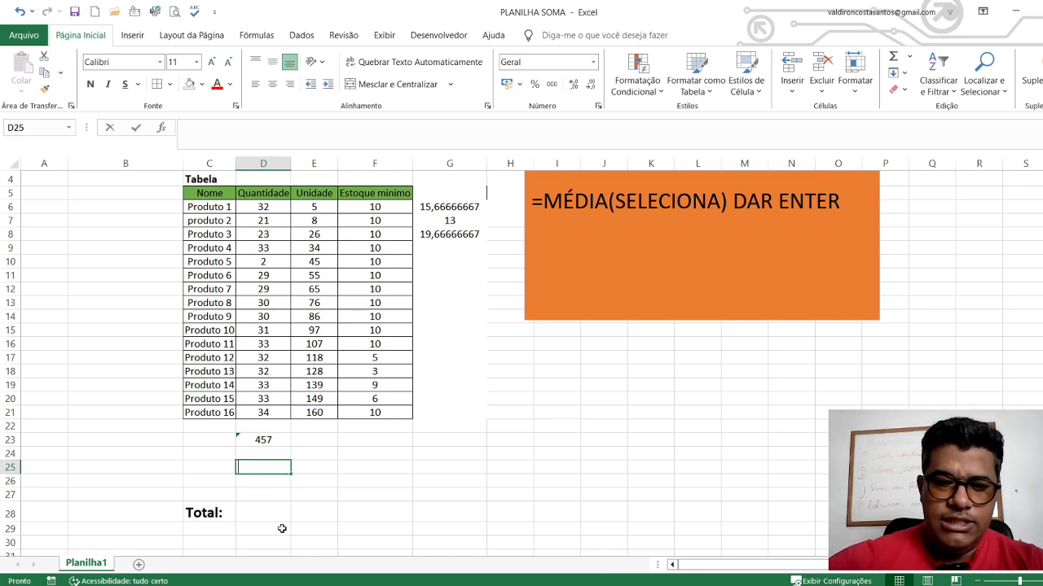
type("=")
left_click(277, 440)
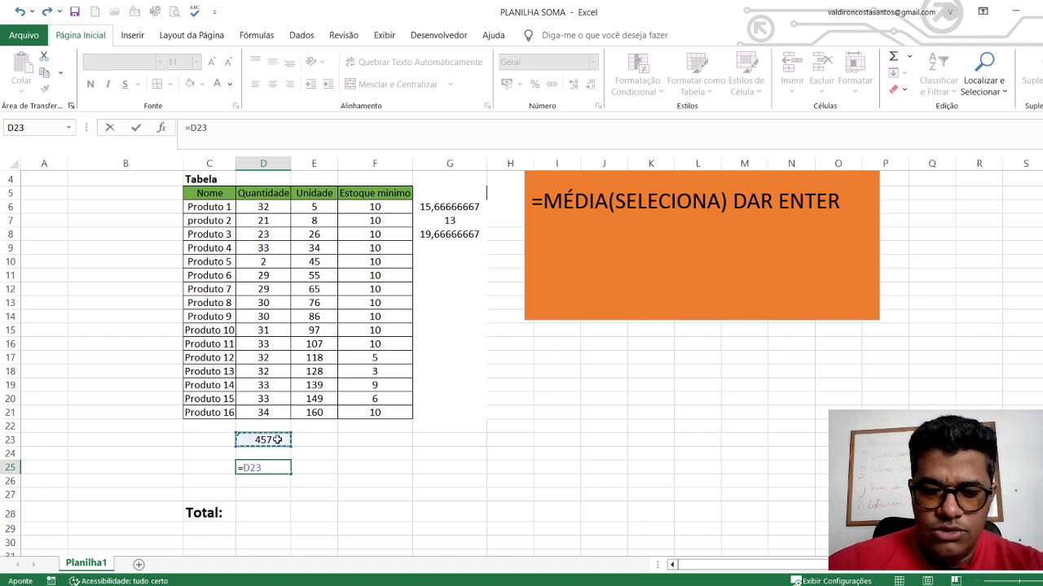
type("/16")
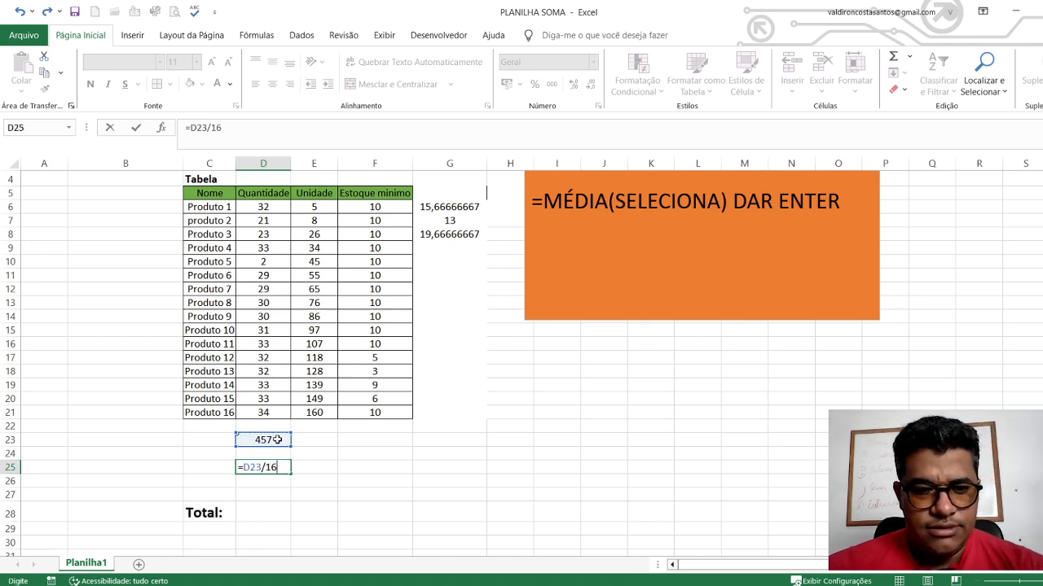
key("Return")
left_click(371, 487)
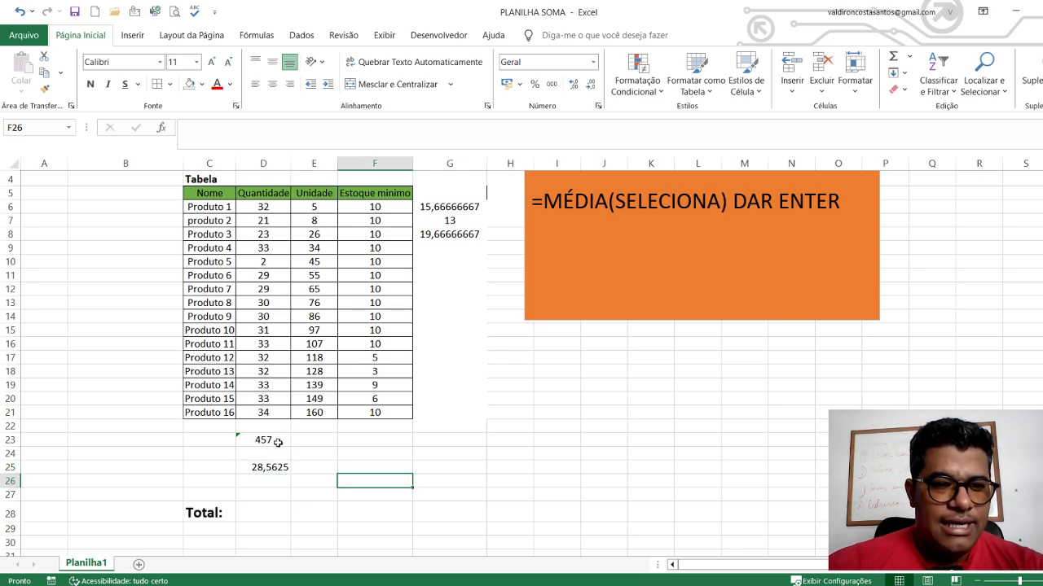
Average the Quantidade values D6:D21 in D26 with a MÉDIA formula for comparison with the manual result
left_click(315, 450)
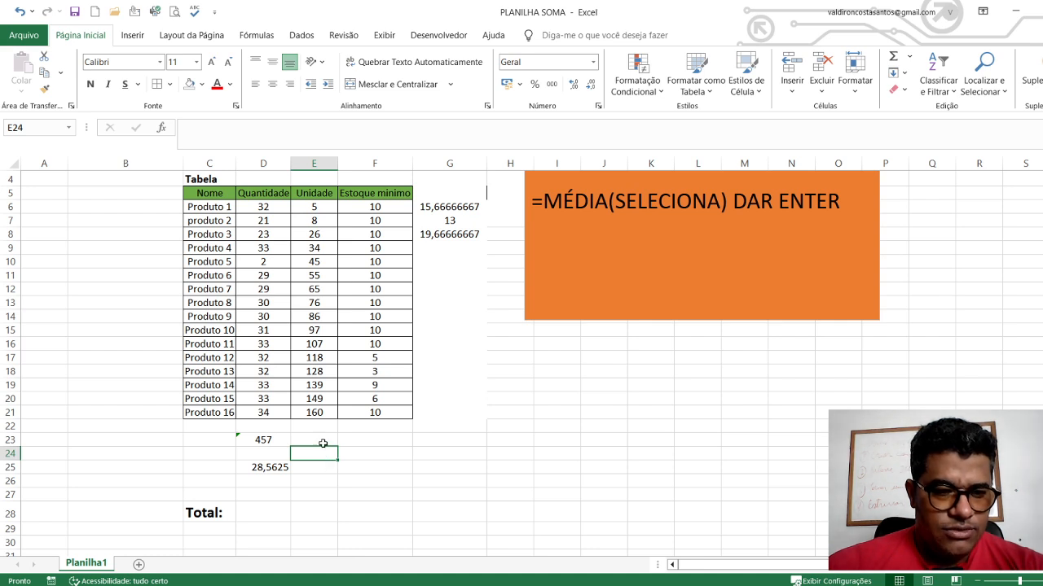
left_click(325, 443)
left_click_drag(255, 213, 263, 414)
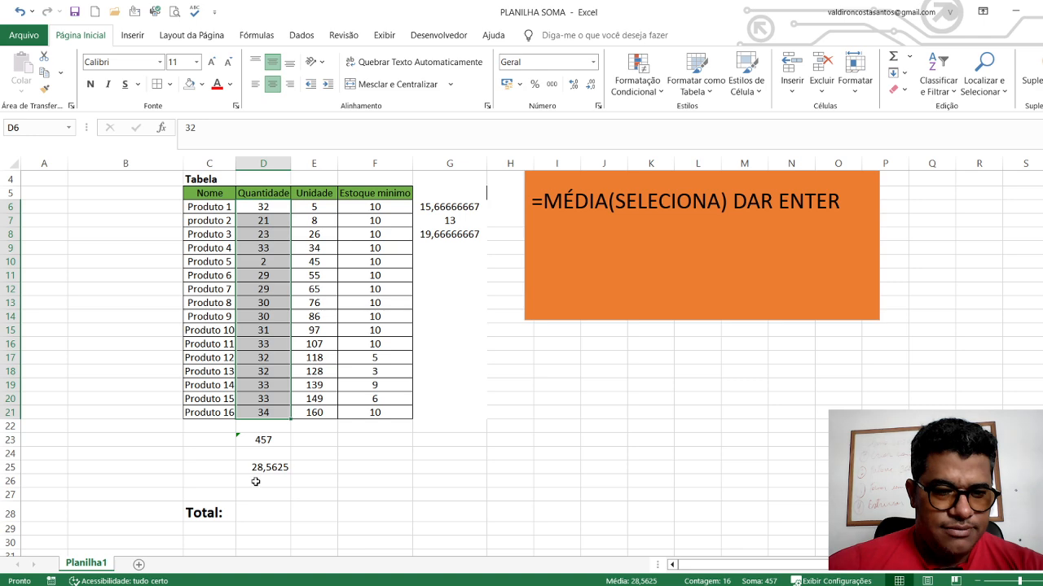
left_click_drag(256, 482, 257, 495)
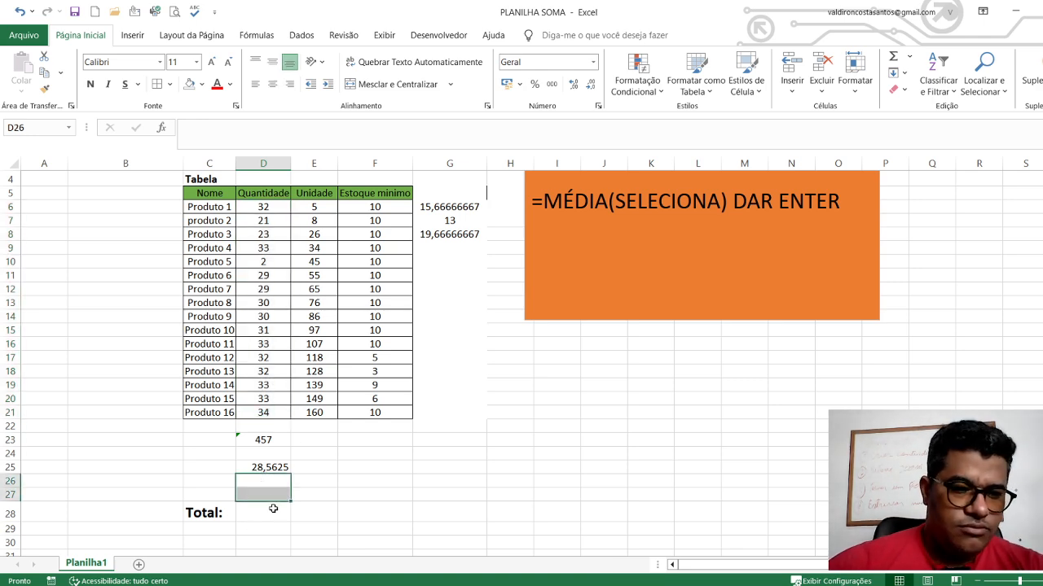
left_click(267, 483)
type("=MEDIA(D6")
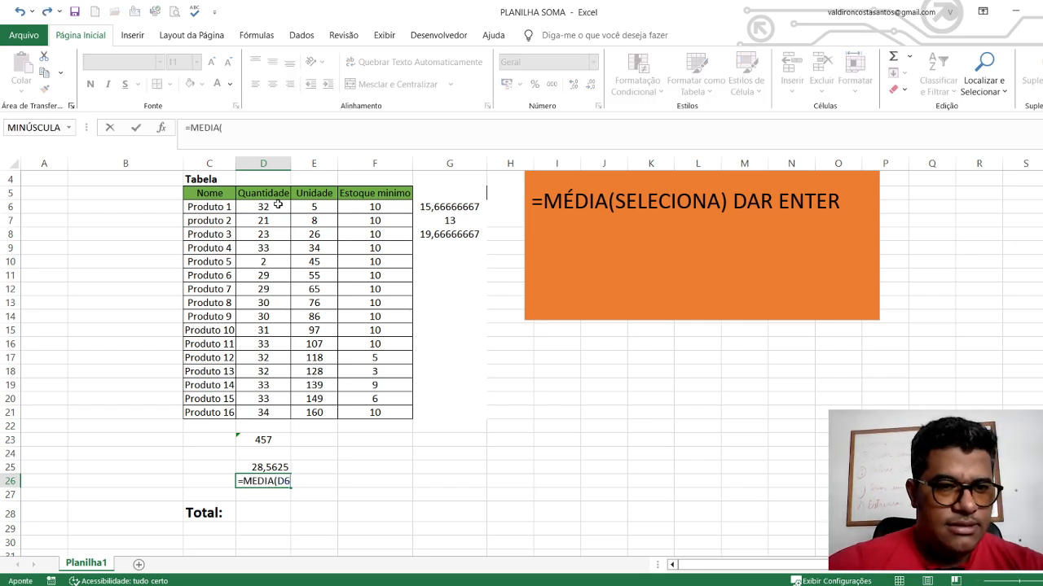
left_click_drag(262, 207, 282, 410)
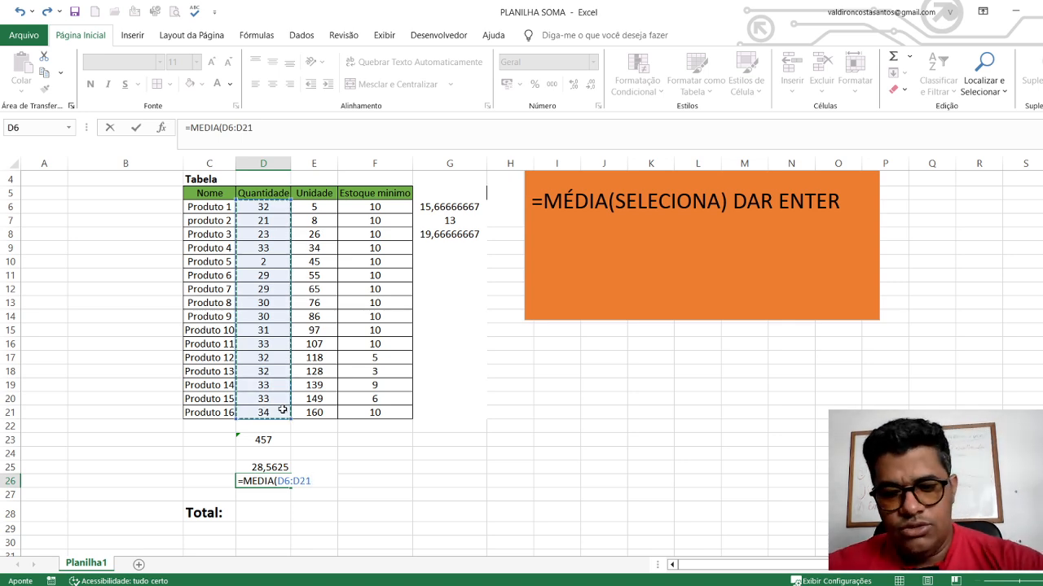
key("Return")
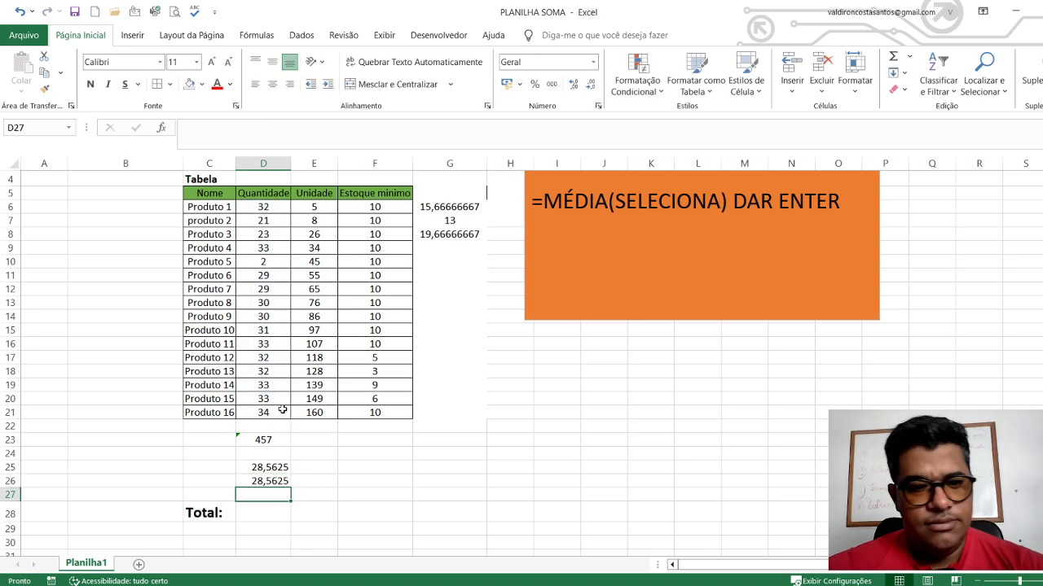
Re-enter the average of the Quantidade column in D26 with the formula =MEDIA(D6:D21)
left_click(271, 481)
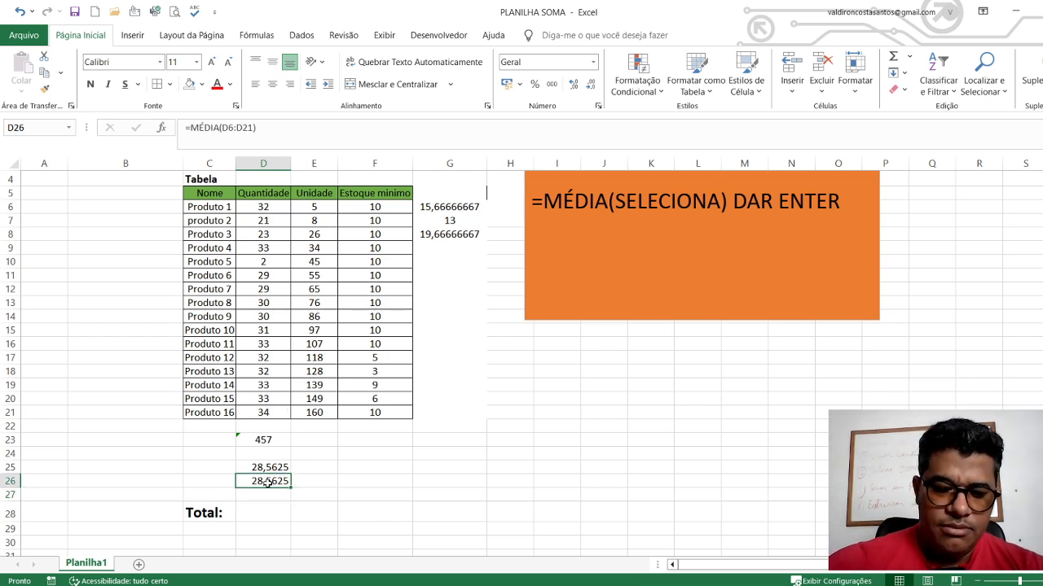
type("=MEDIA(")
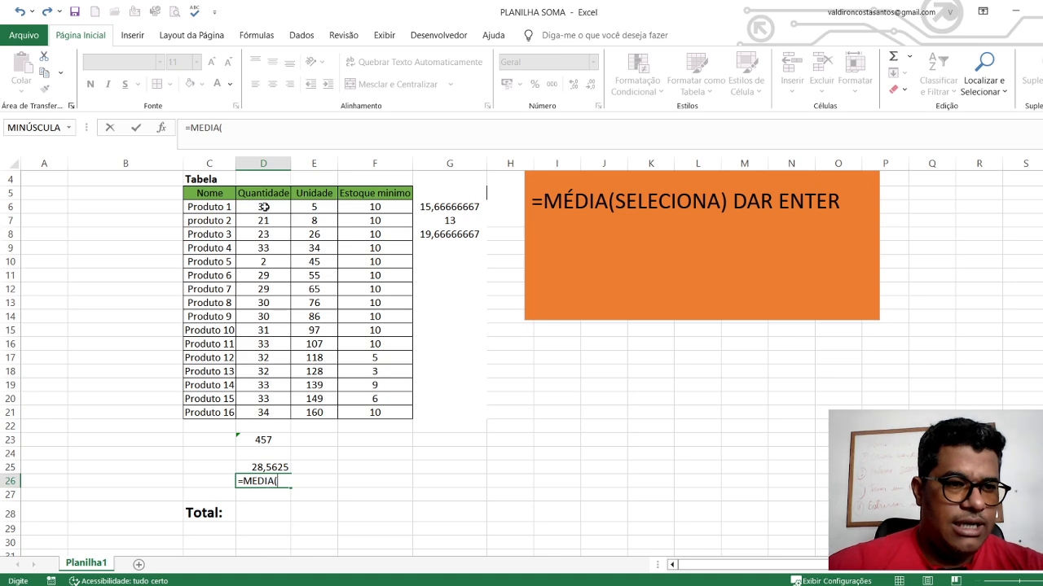
scroll(263, 207, "up", 1)
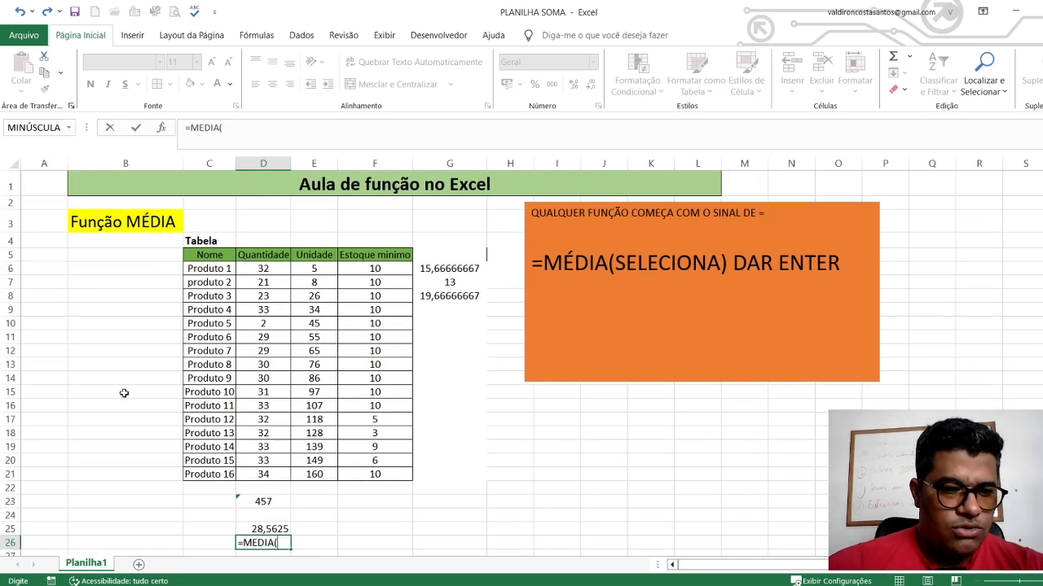
type("D")
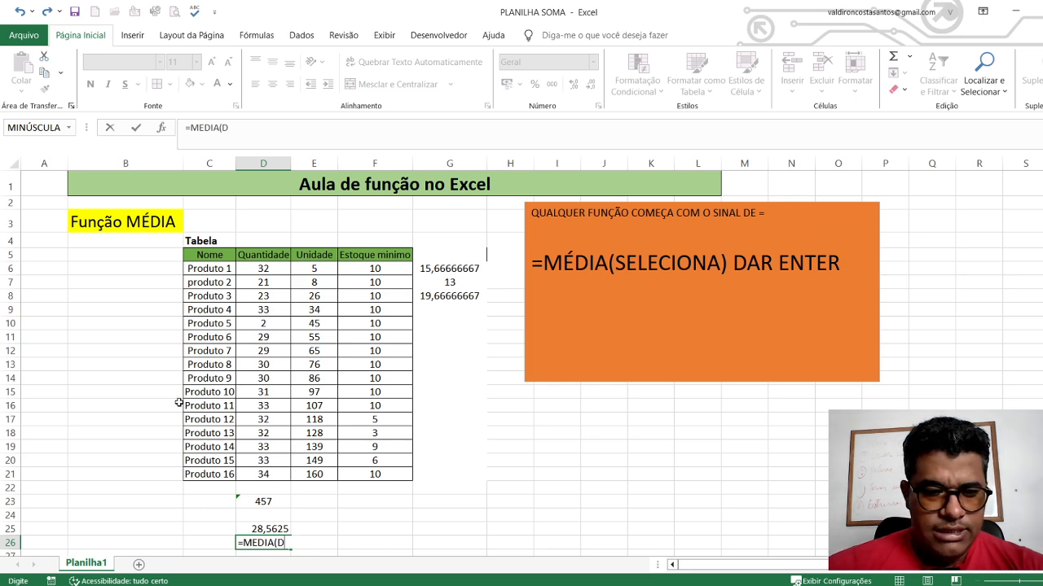
type("6:")
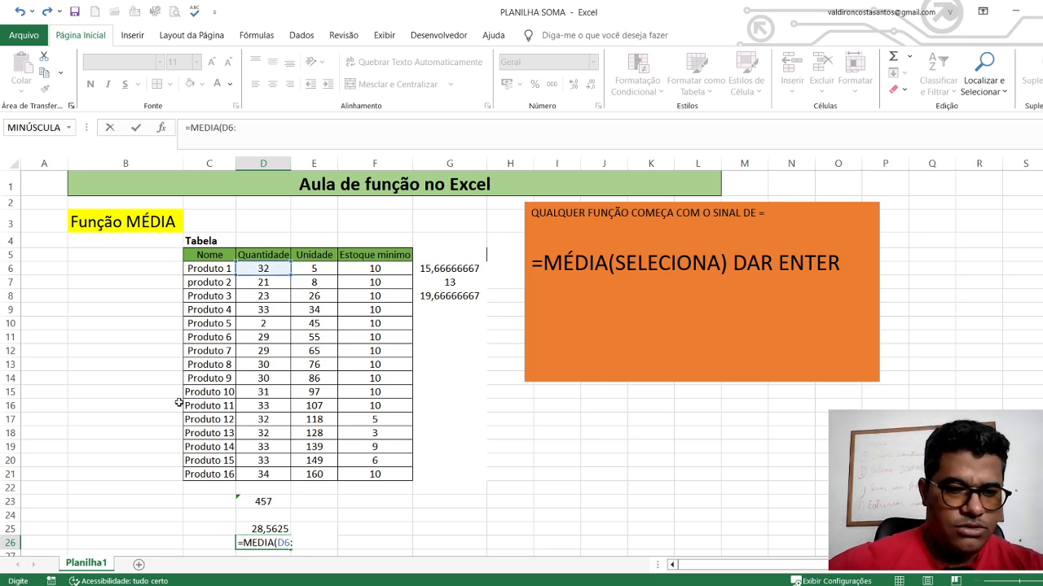
type("D")
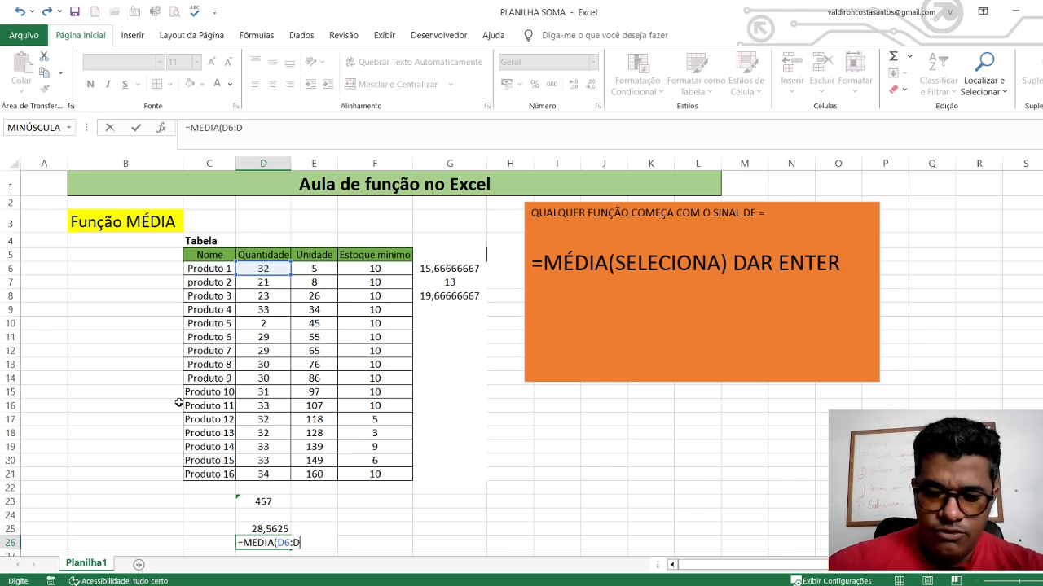
type("21")
key("Return")
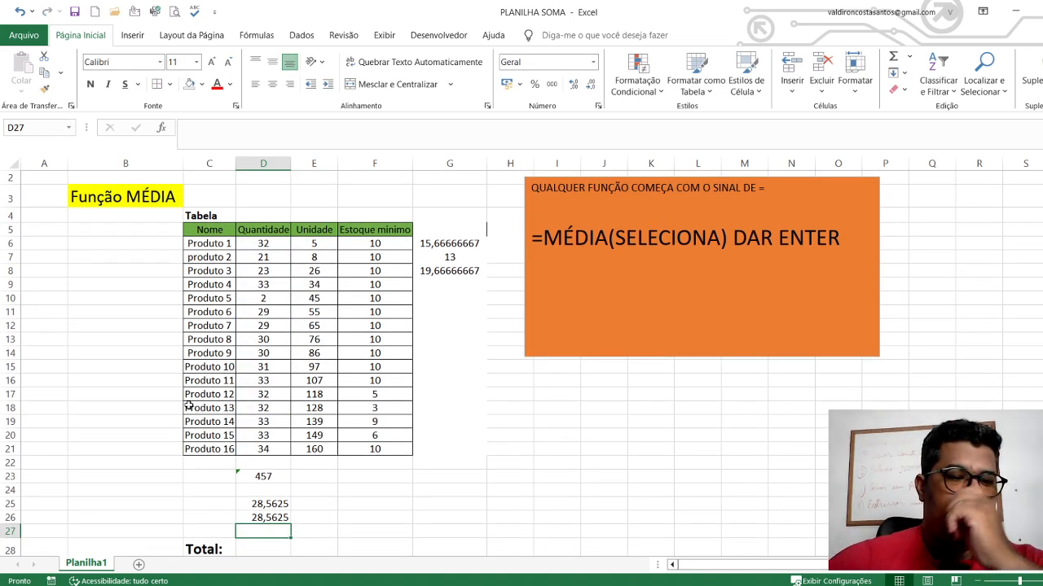
Examine the Quantidade range D6:D21 and the product names from Produto 1 to Produto 16 that the average covers
left_click_drag(263, 243, 263, 441)
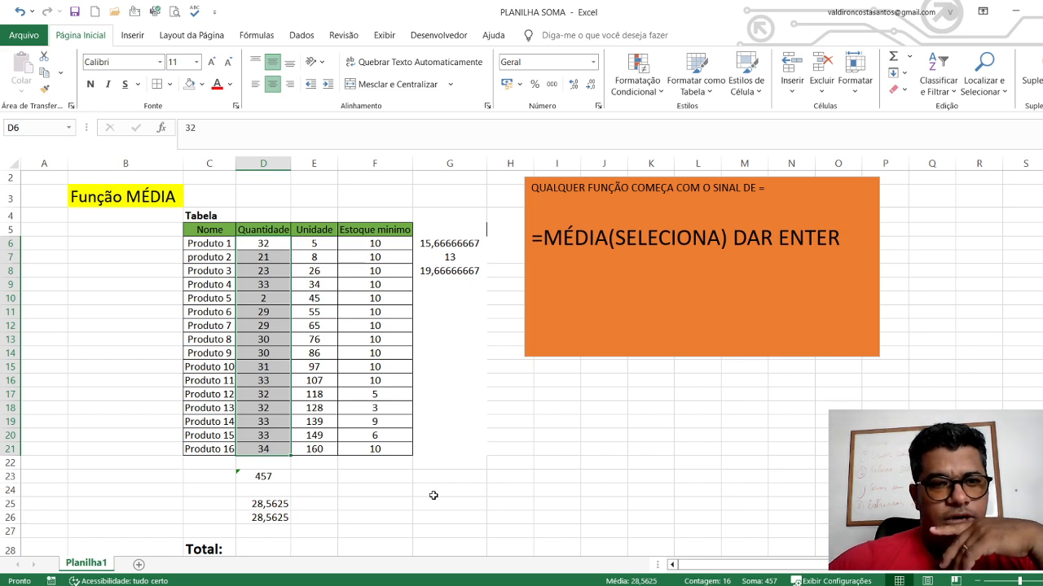
left_click(440, 395)
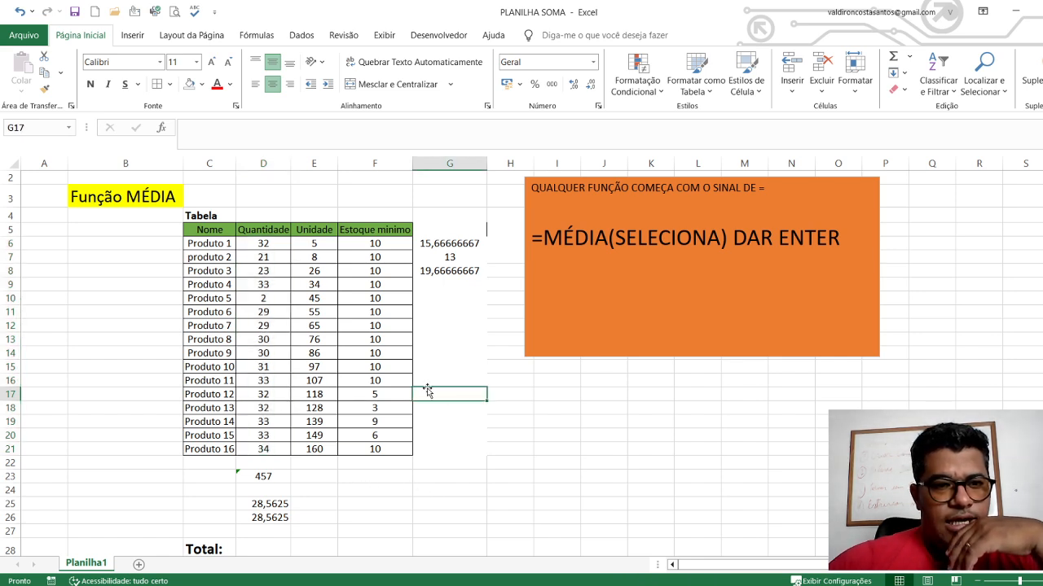
left_click_drag(261, 244, 256, 451)
left_click(479, 452)
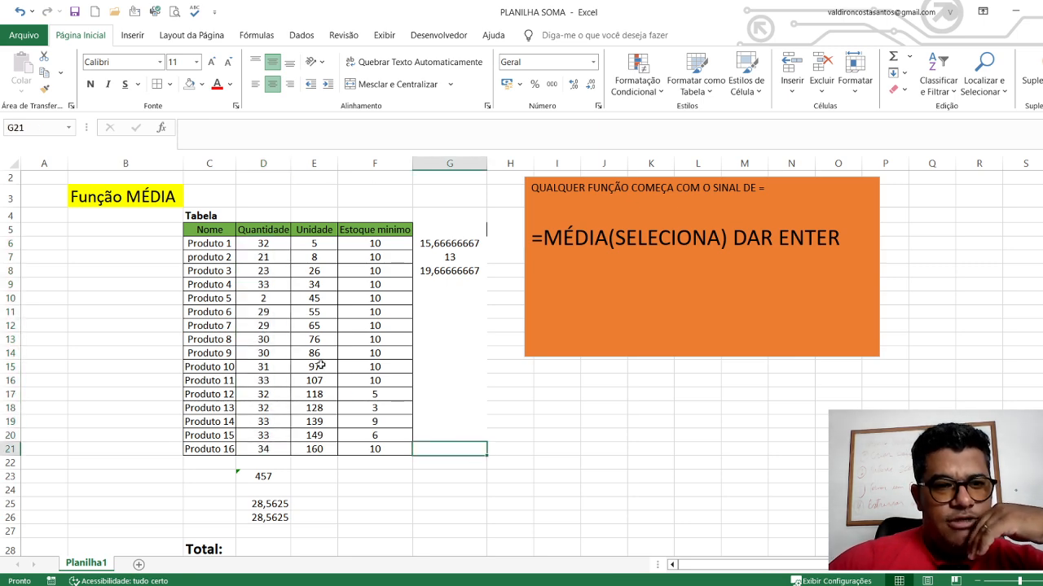
left_click(221, 247)
left_click(222, 257)
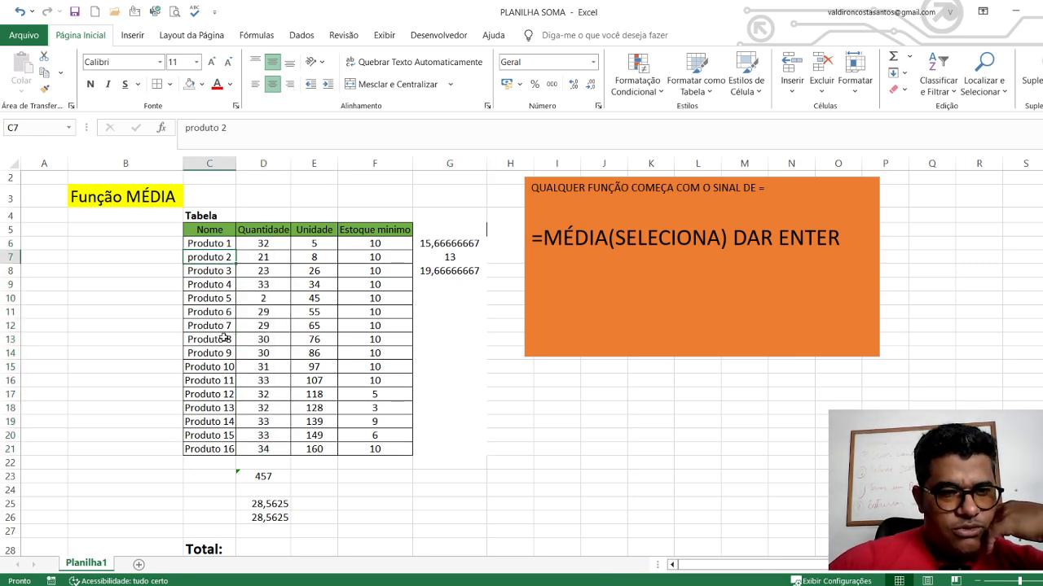
left_click(217, 448)
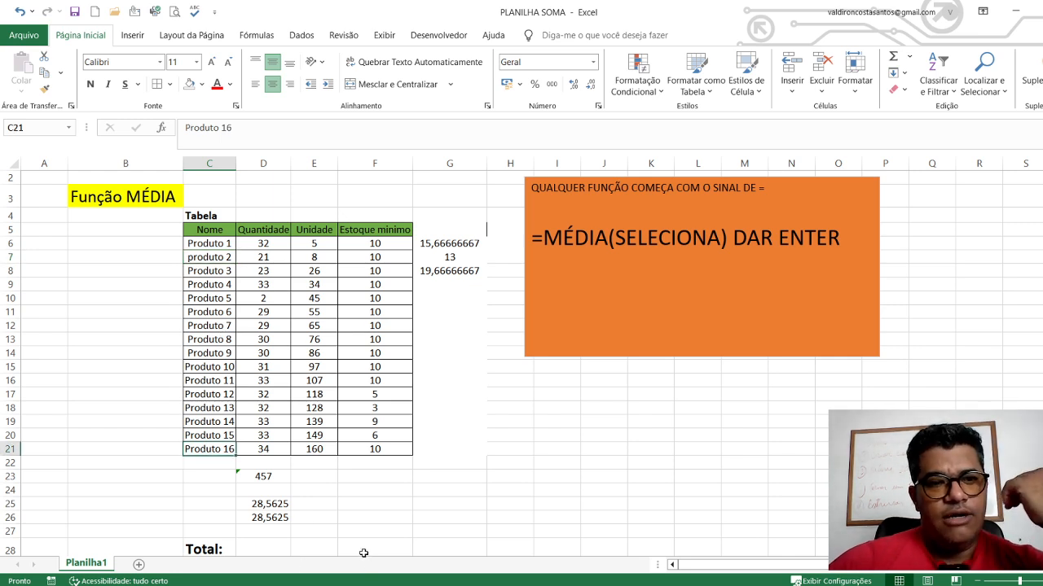